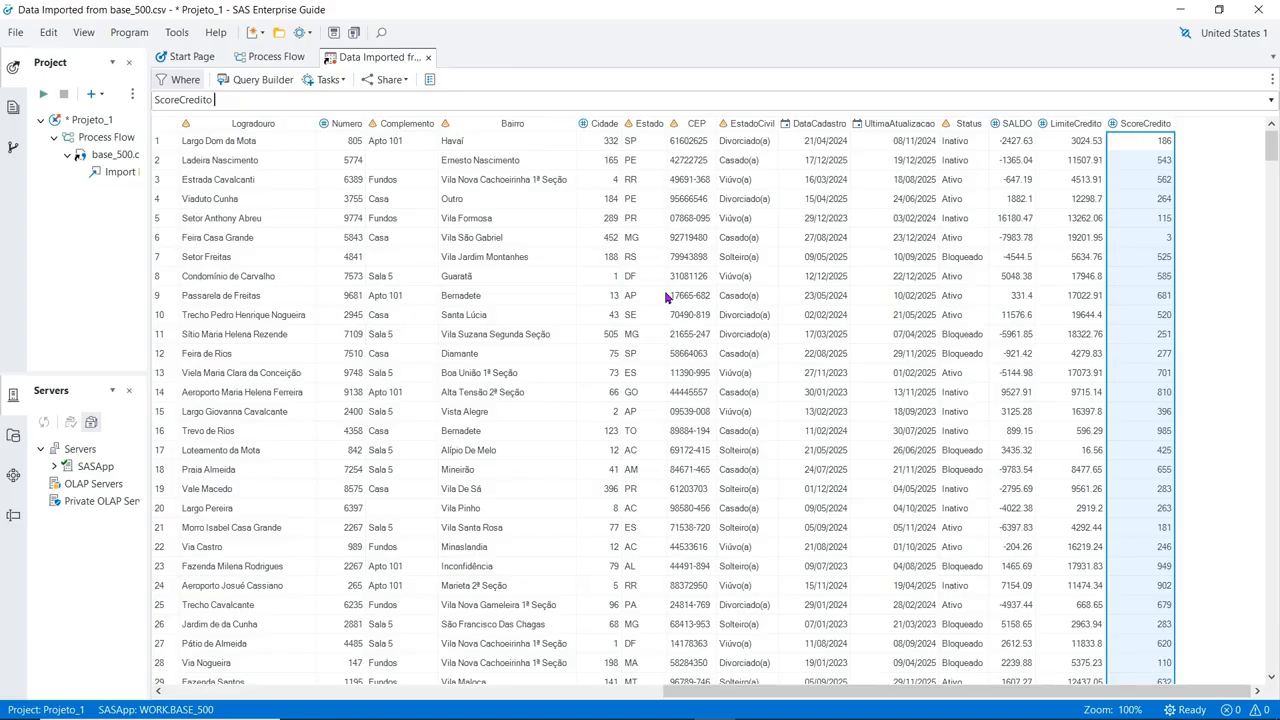
Filter the table to rows where ScoreCredito < 264 and check the number of rows returned.
text(< 264)
key(Return)
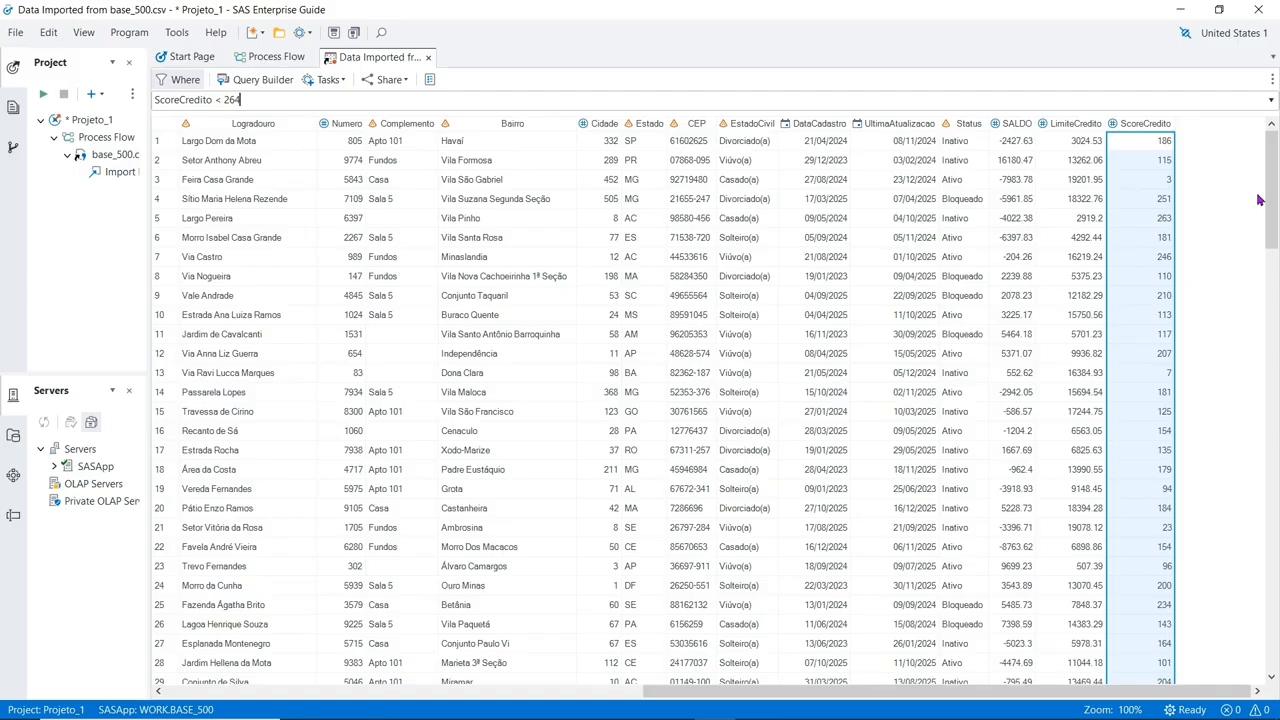
drag(1271, 196, 1272, 196)
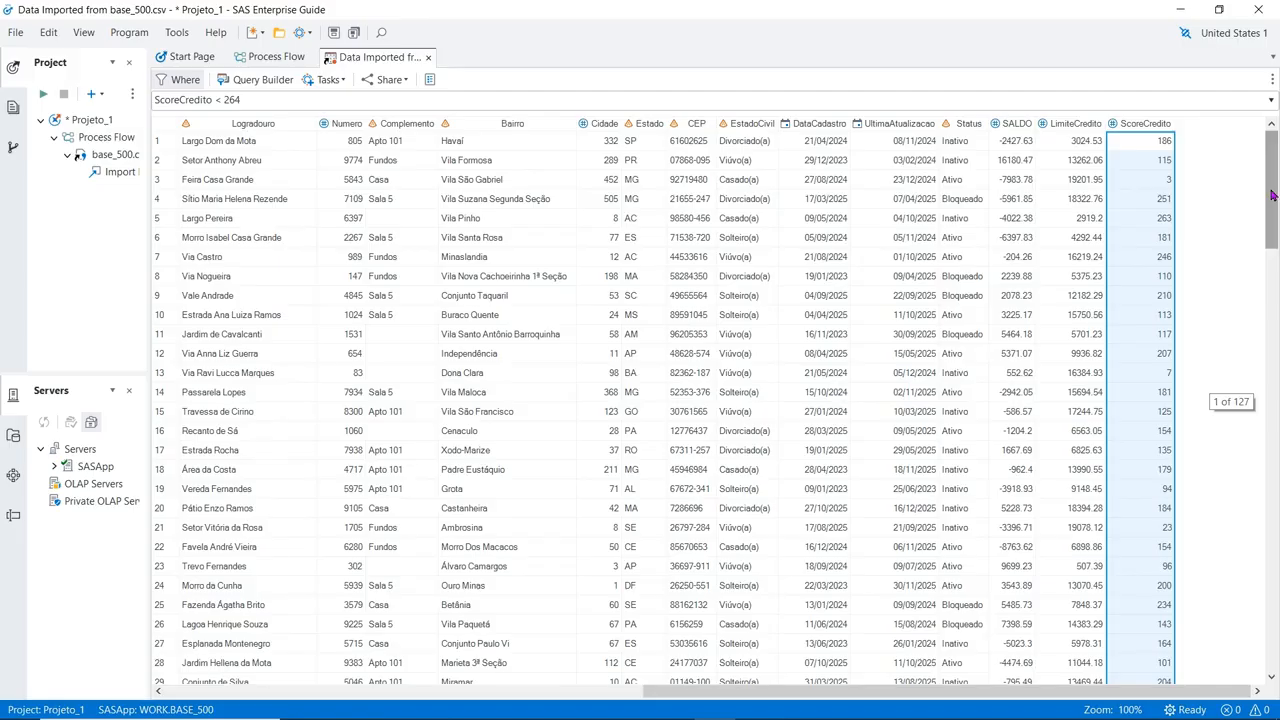
Change the filter's comparison operator to ScoreCredito > 264, apply it and check the row count.
click(222, 100)
key(Left)
key(Left)
key(Left)
key(BackSpace)
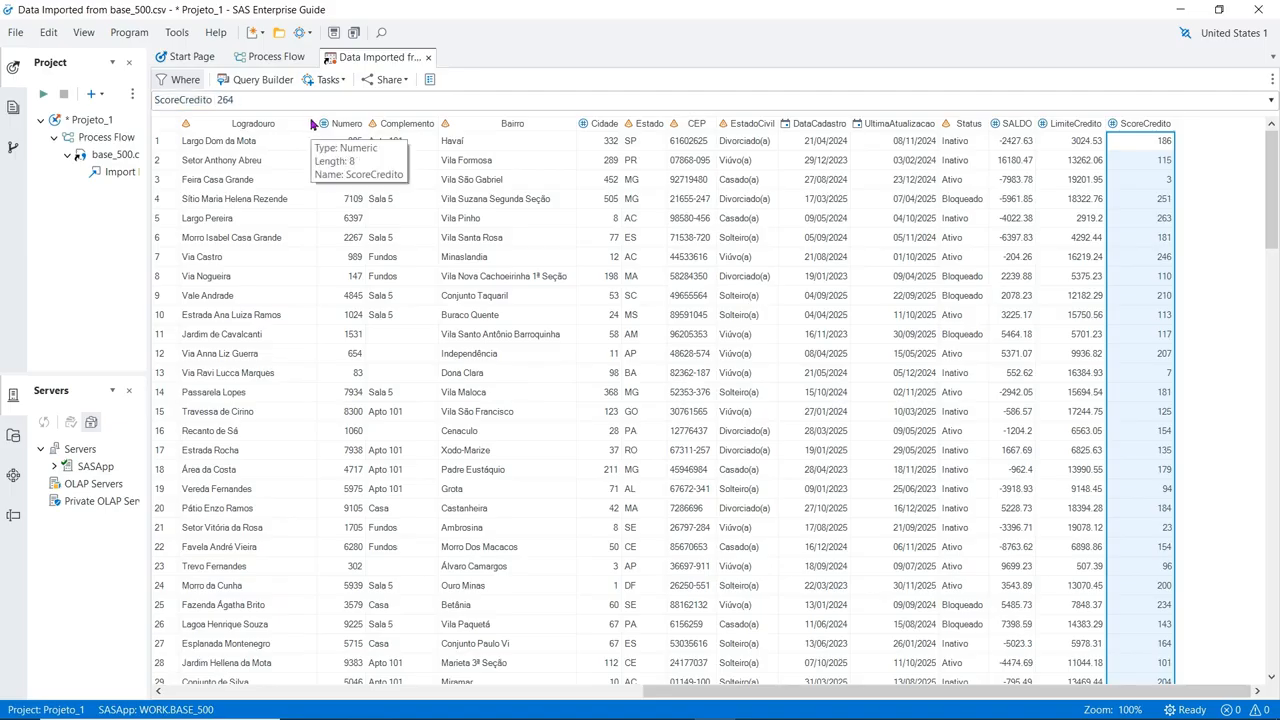
text(>)
key(Return)
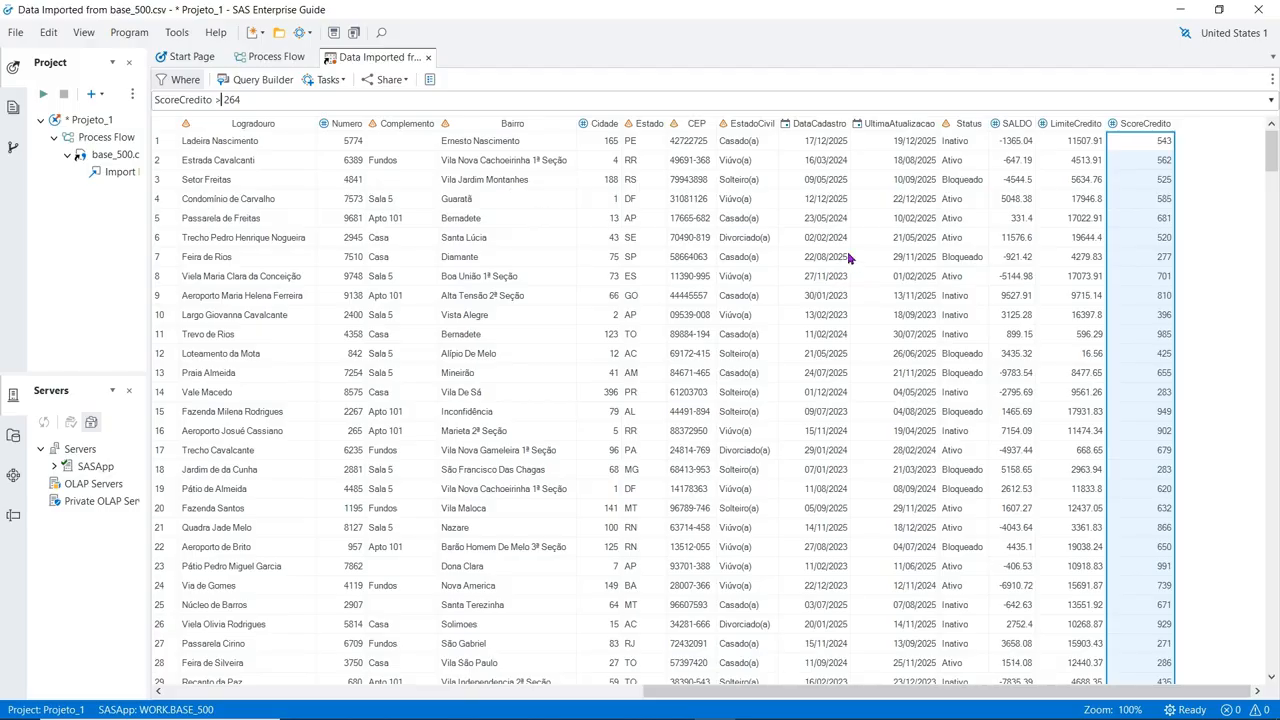
drag(1270, 160, 1270, 160)
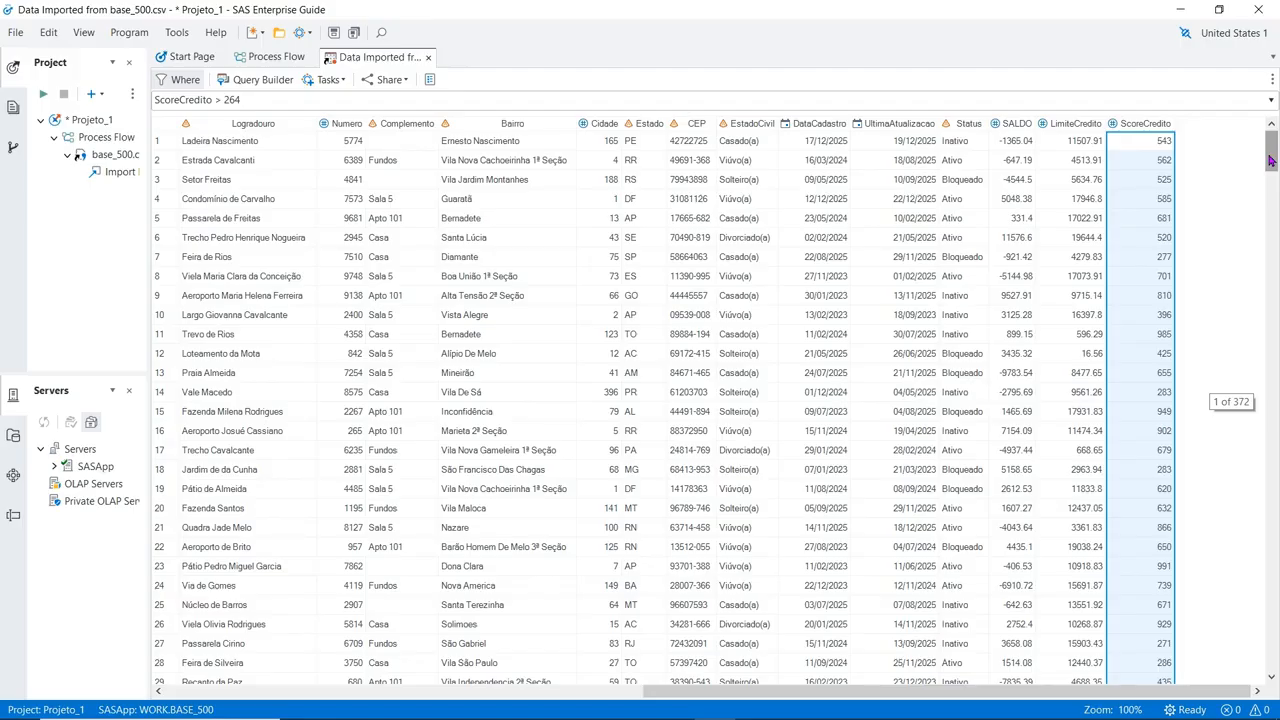
Change the filter's operator to equality, ScoreCredito = 264, and apply it.
click(219, 101)
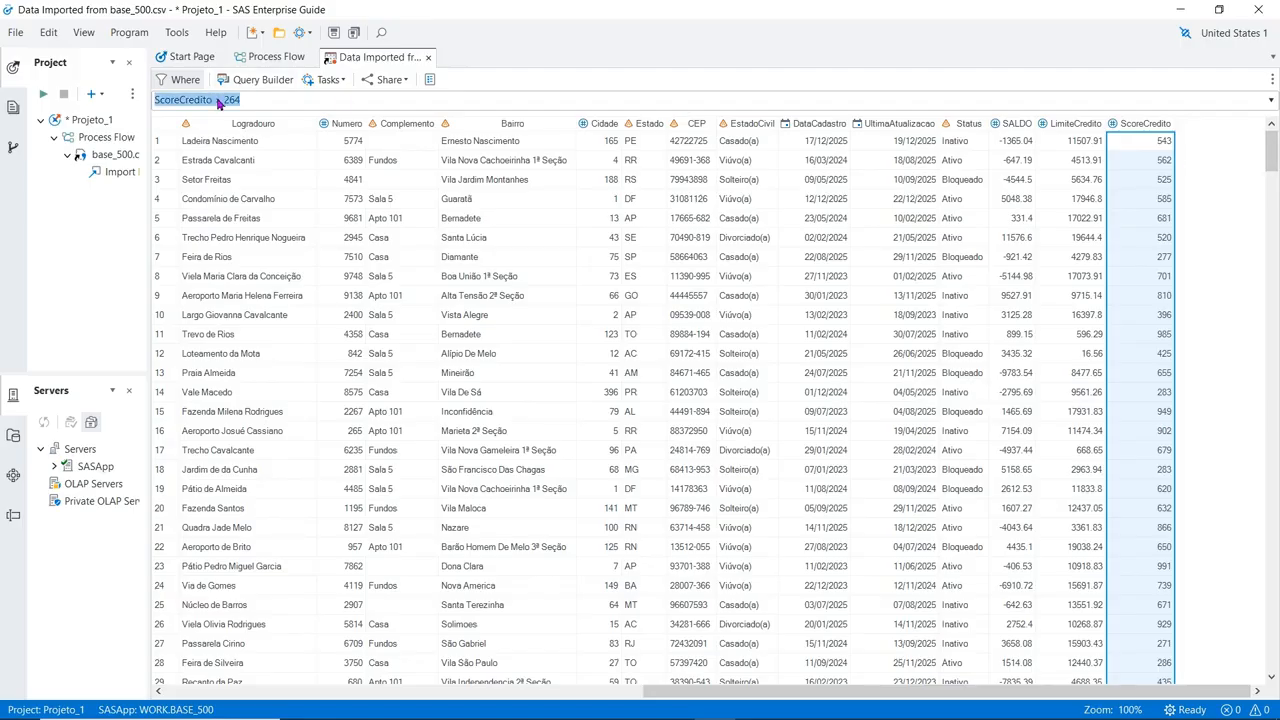
click(219, 101)
text(=)
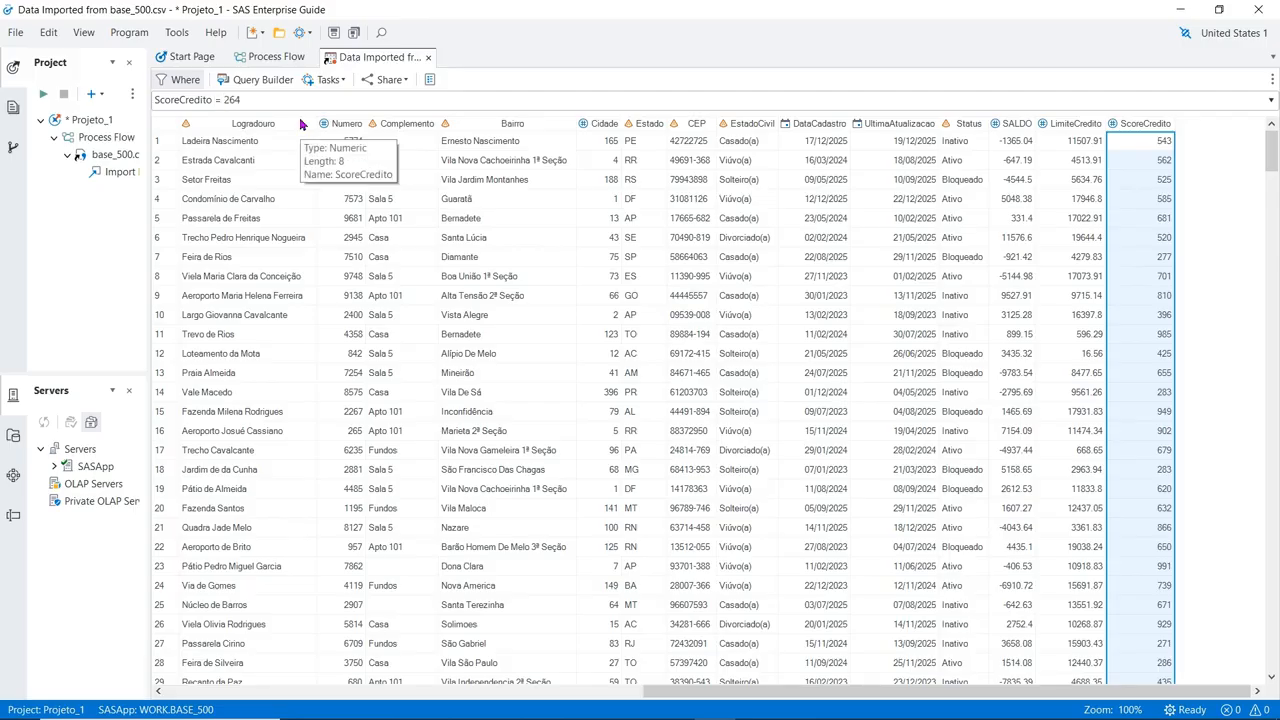
key(Return)
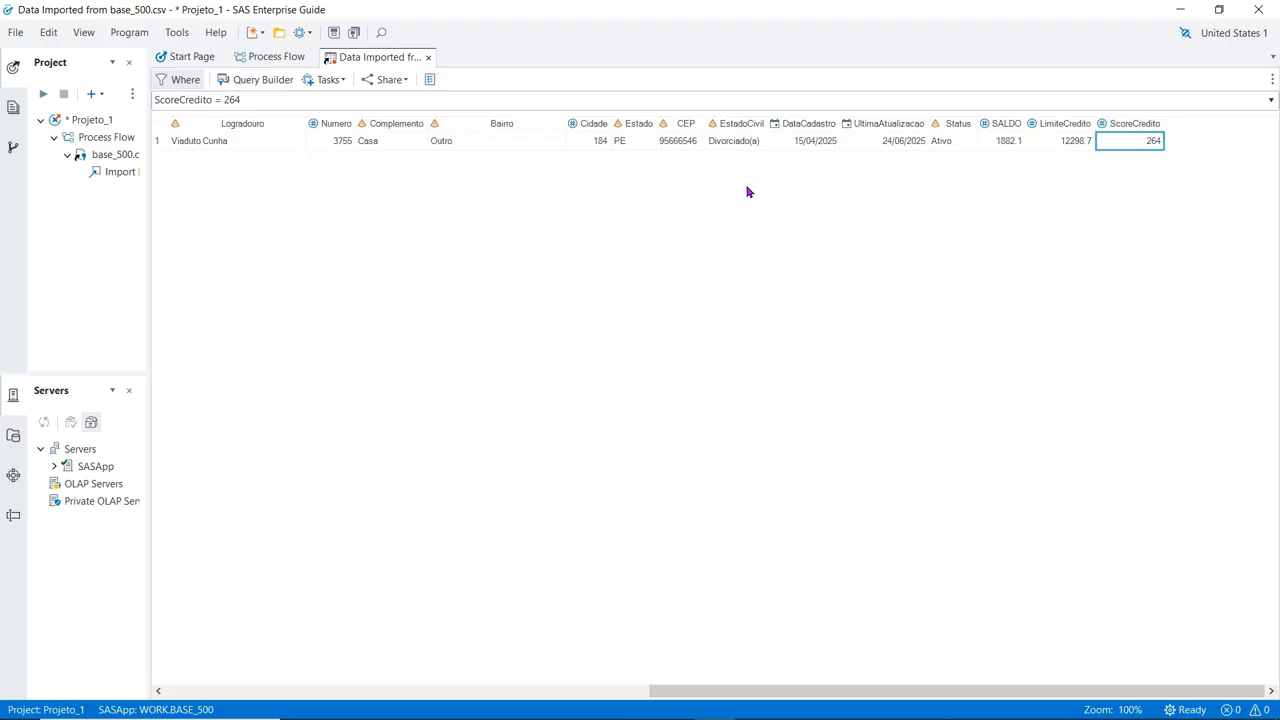
Change the filter to ScoreCredito >= 264, apply it and check the row count.
key(BackSpace)
key(BackSpace)
text(>=)
key(Return)
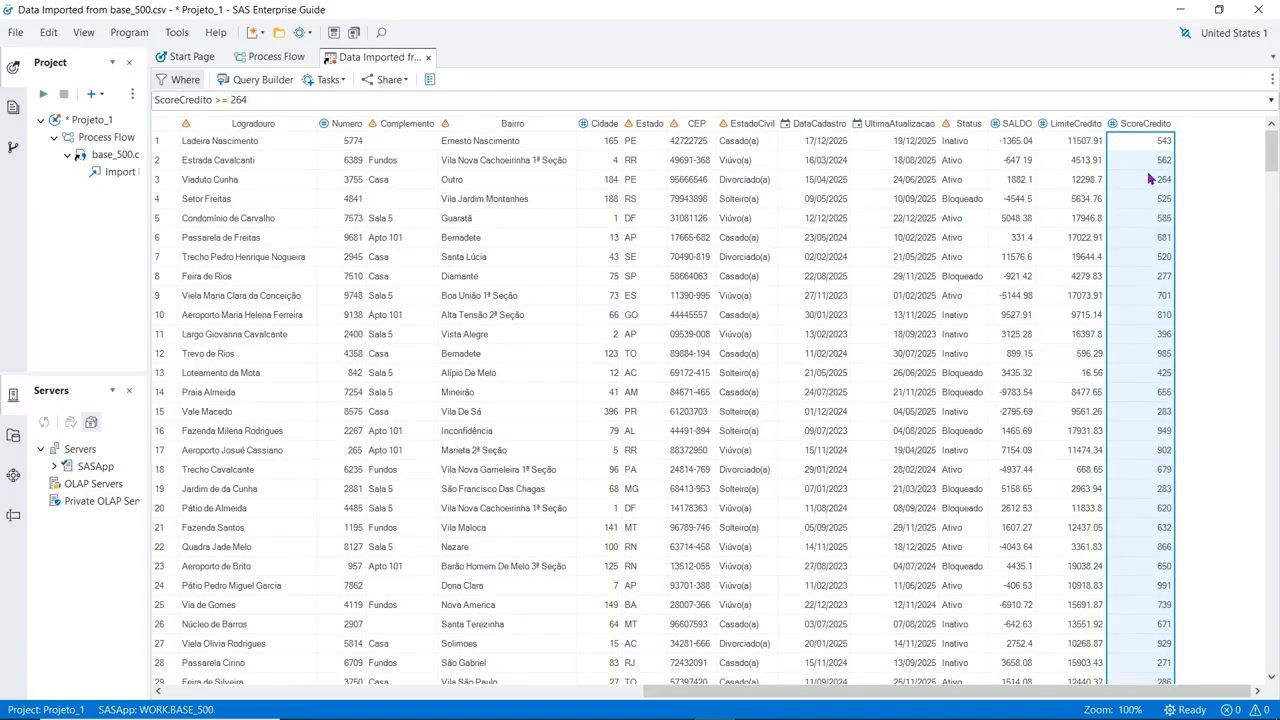
drag(1271, 160, 1271, 160)
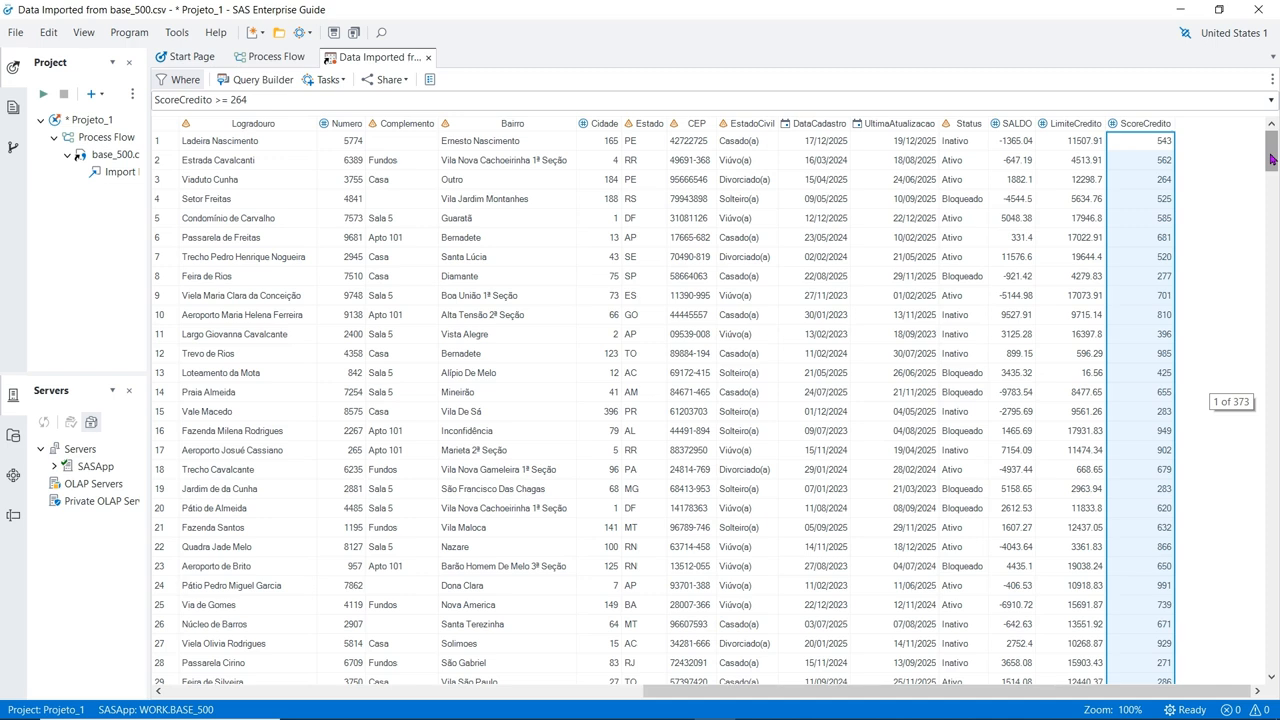
Change the filter's operator so it reads ScoreCredito <= 264 and apply it.
click(432, 222)
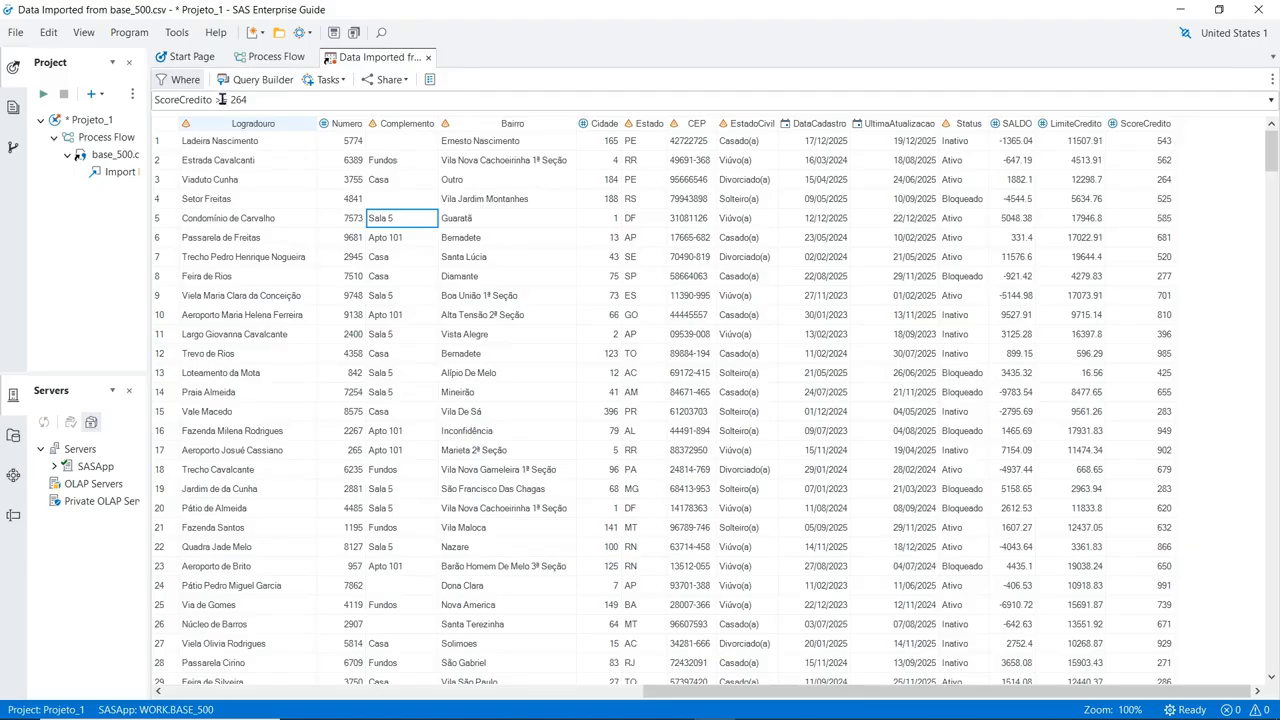
triple_click(222, 100)
key(End)
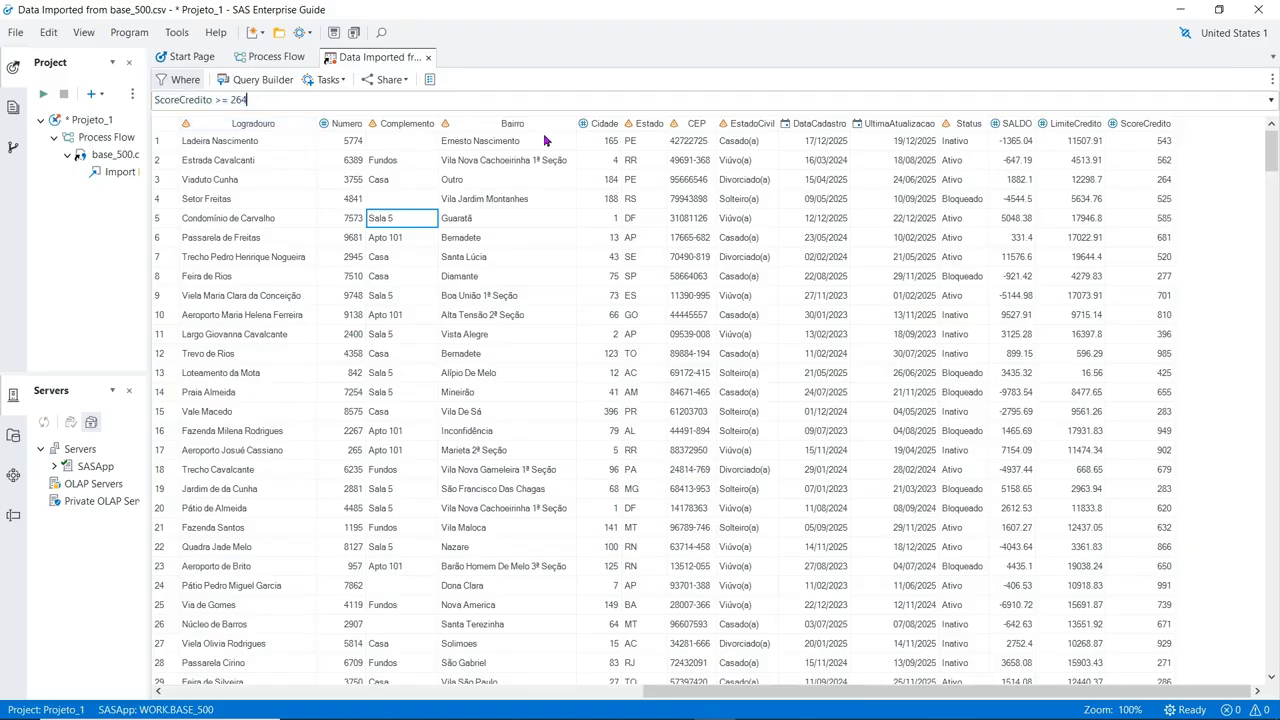
key(BackSpace)
text(<)
key(Return)
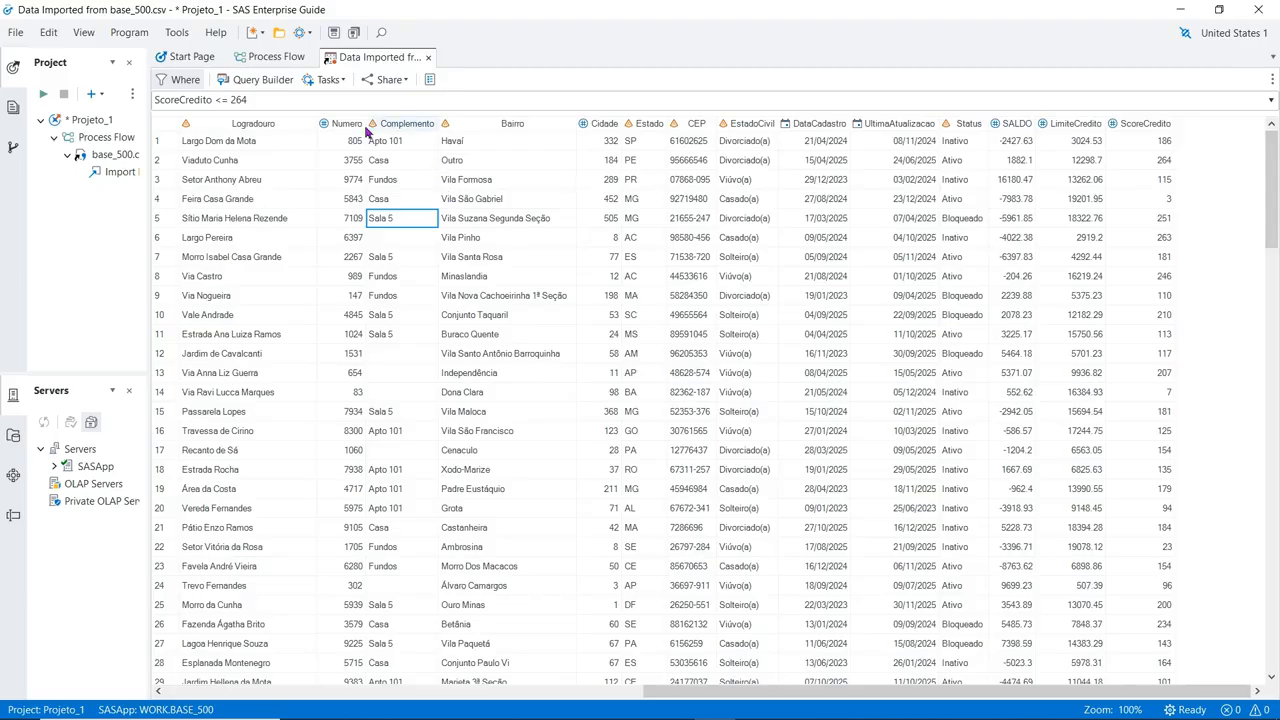
Replace the filter with ScoreCredito >= 700 AND ESTADO IN ("AL"), apply it and check the Estado and ScoreCredito columns.
triple_click(343, 103)
click(343, 103)
key(BackSpace)
key(BackSpace)
key(BackSpace)
key(BackSpace)
key(BackSpace)
key(BackSpace)
key(BackSpace)
key(ctrl+z)
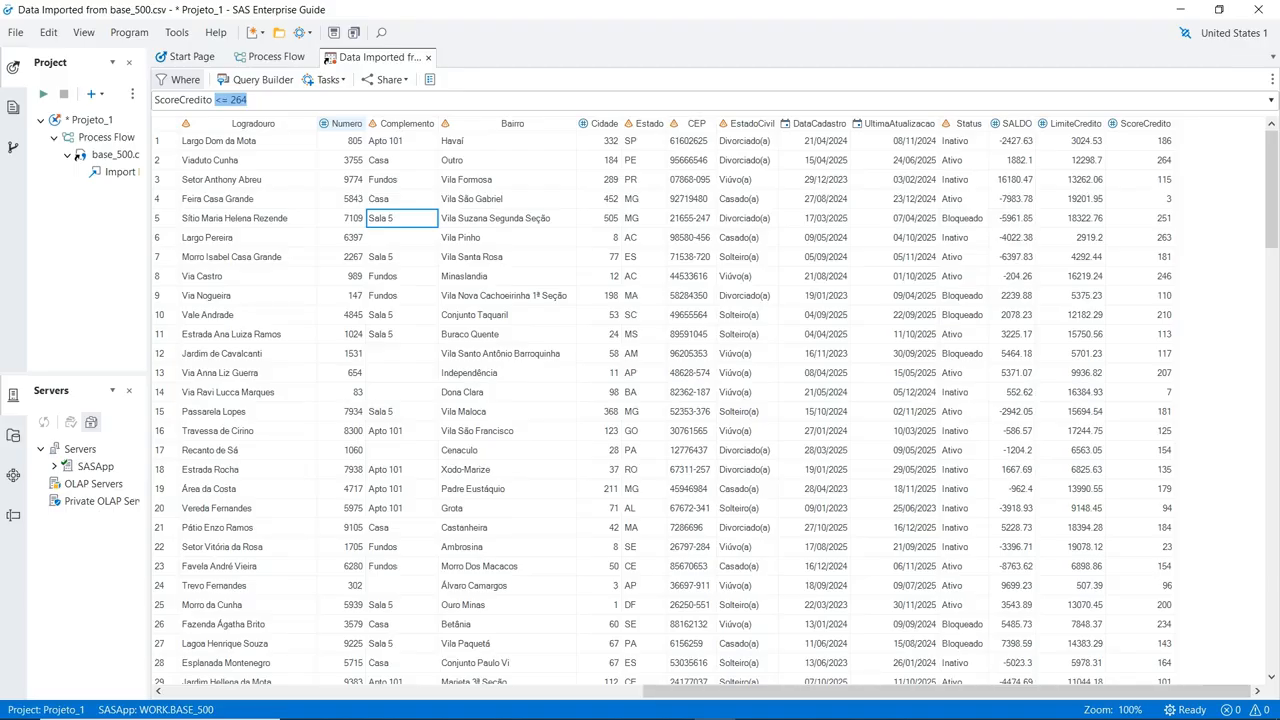
key(Left)
key(Delete)
text(>= 700)
text(AND ESTADO IN (')
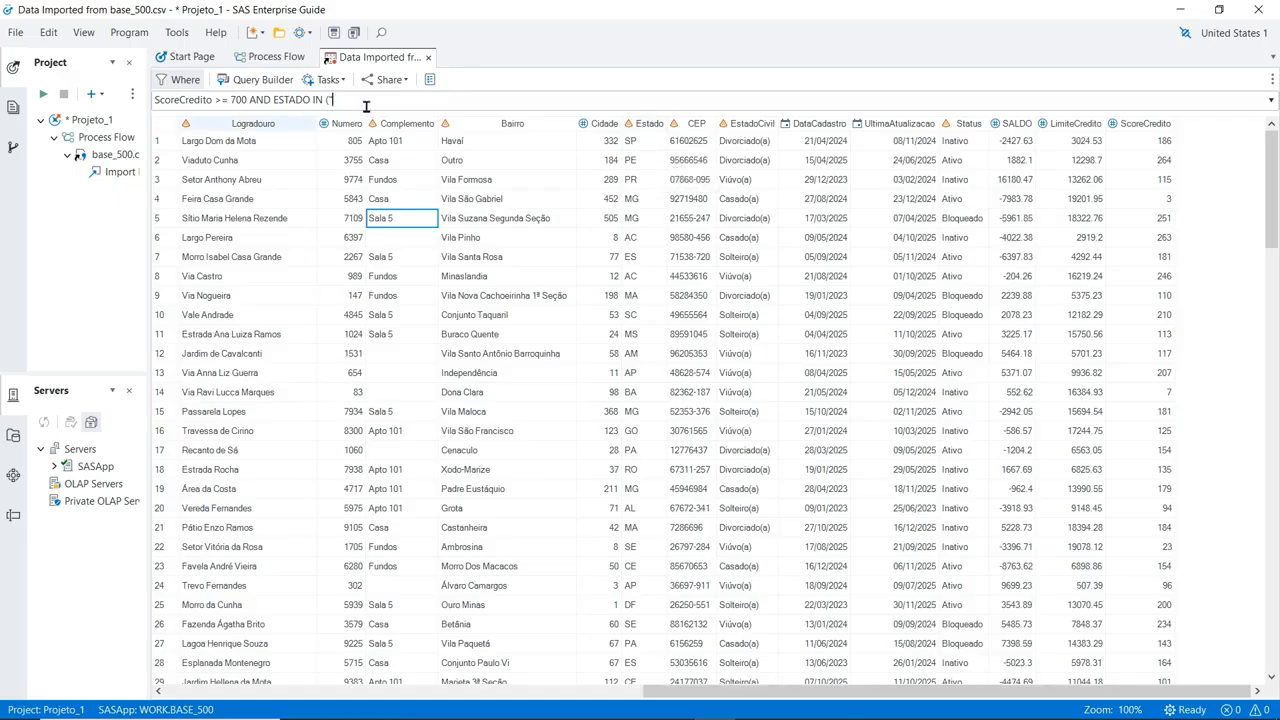
text(AL")
click(372, 99)
key(Return)
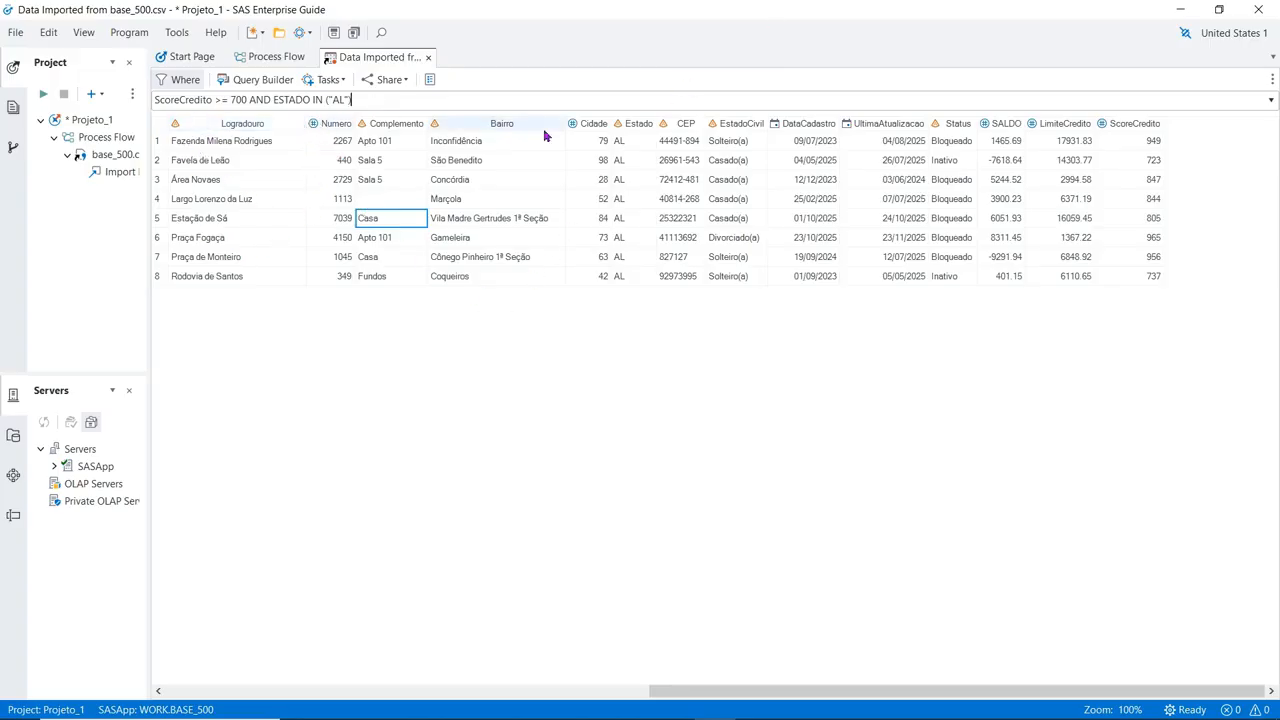
click(630, 124)
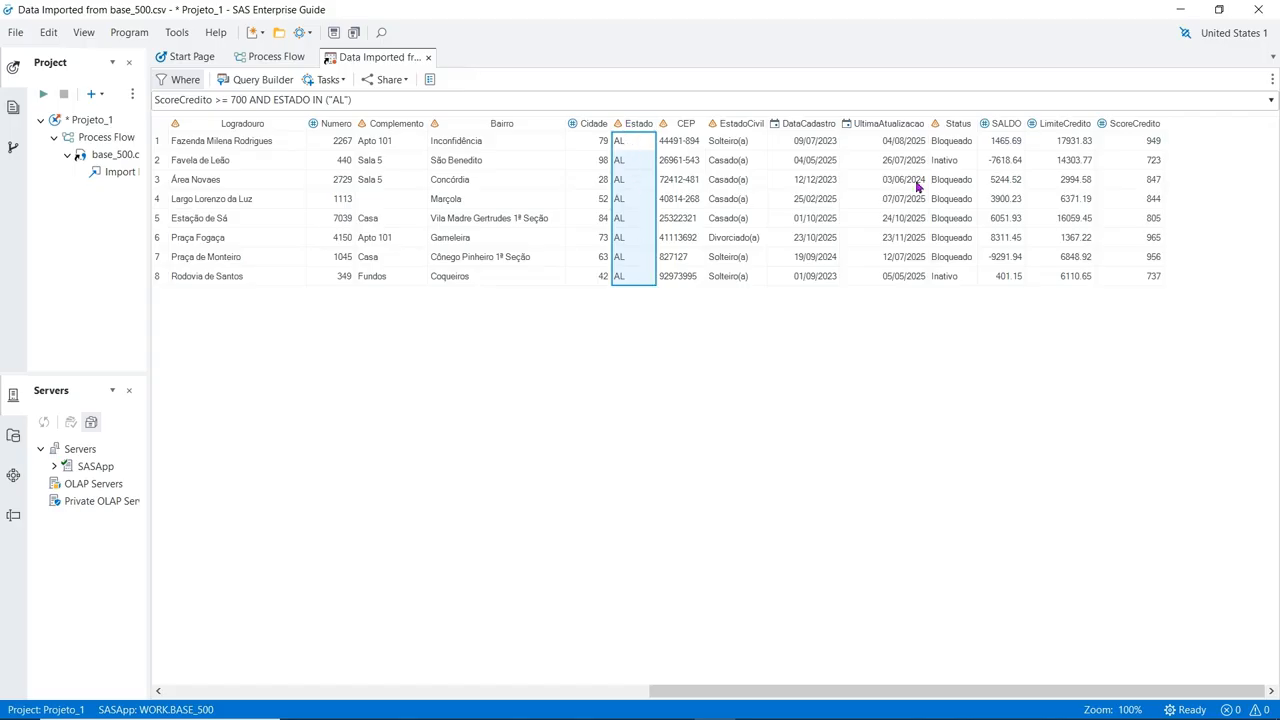
click(1121, 128)
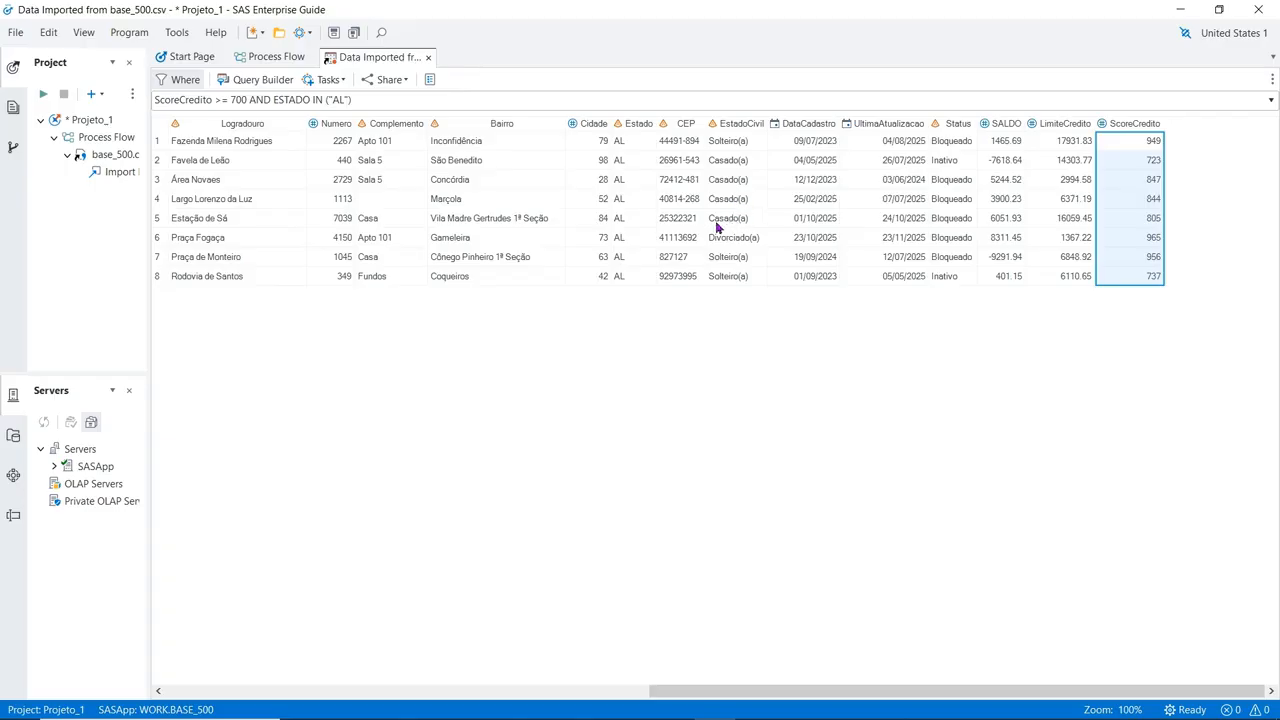
Extend the filter expression with AND ESTADOCIVIL = "", leaving the quotes empty for a copied value.
click(633, 104)
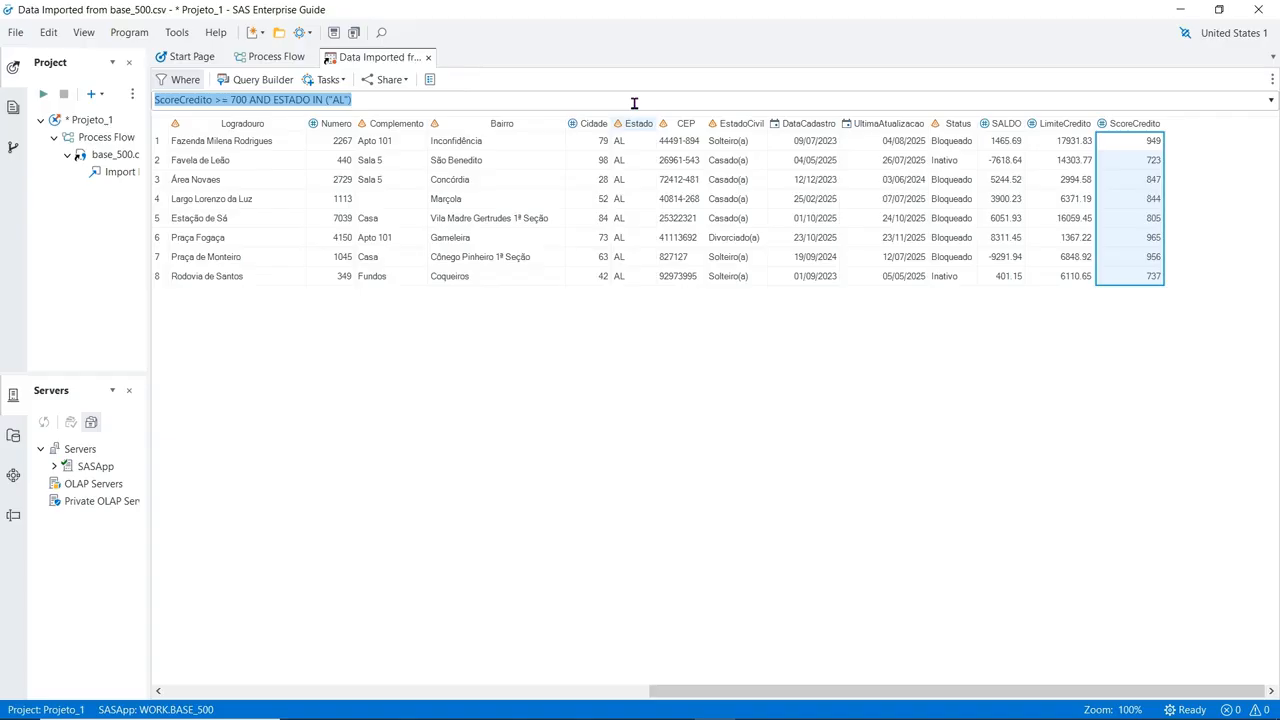
click(633, 103)
text(AND )
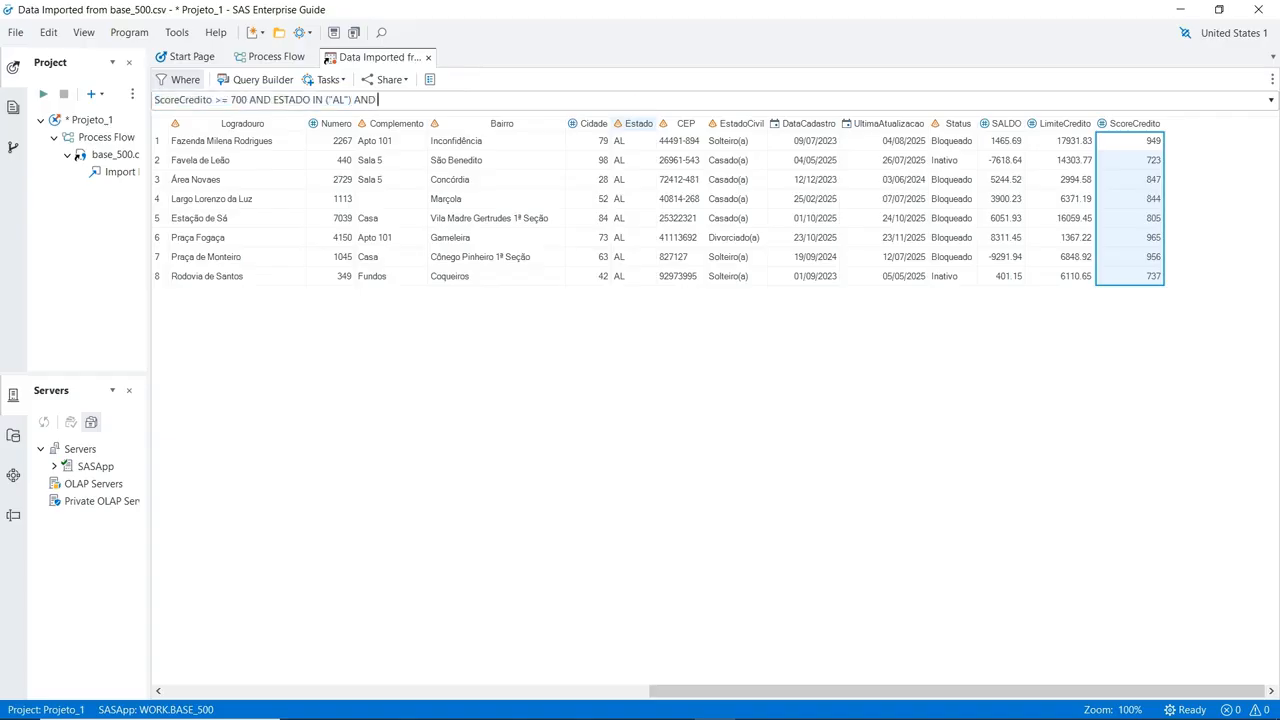
text(ESTADOC)
text(IVIL =)
text( "C)
text(asado)
text((a)")
key(BackSpace)
key(BackSpace)
key(BackSpace)
key(BackSpace)
key(BackSpace)
key(BackSpace)
key(BackSpace)
key(BackSpace)
key(BackSpace)
key(BackSpace)
Copy a Casado(a) value from the EstadoCivil column into the empty quotes, apply the filter and check the Estado and EstadoCivil columns.
click(730, 184)
right_click(737, 180)
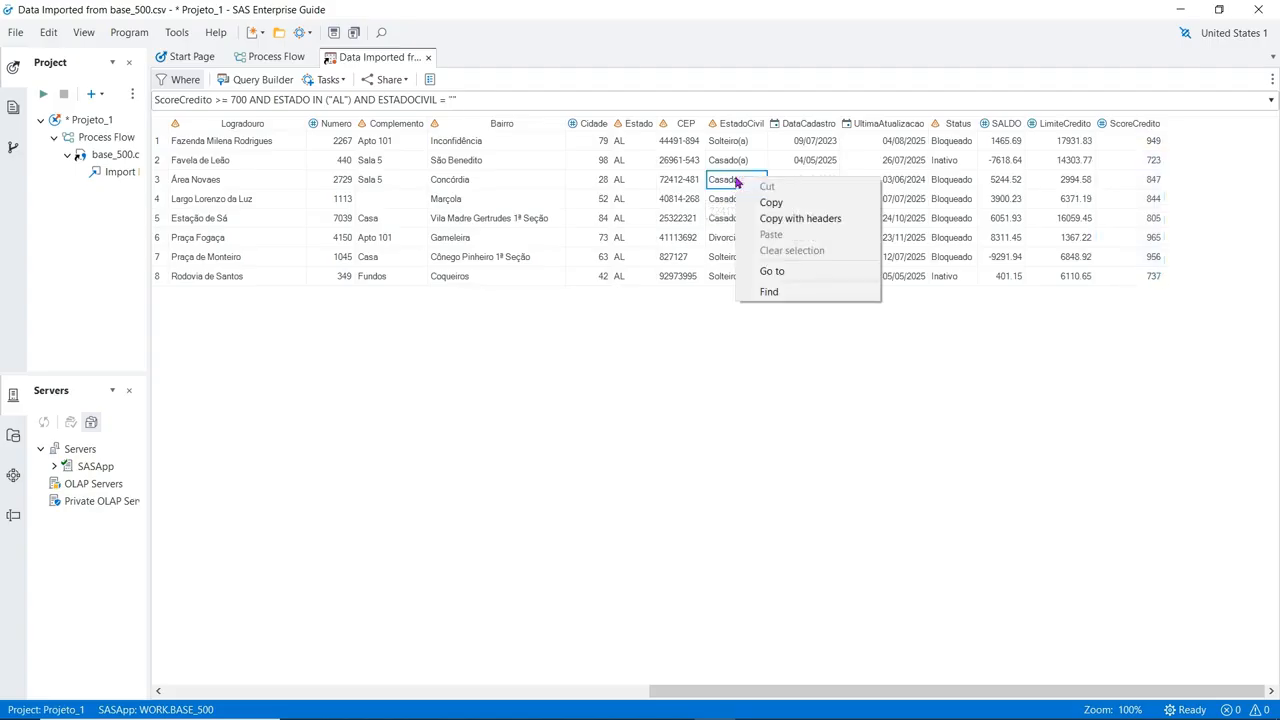
click(770, 202)
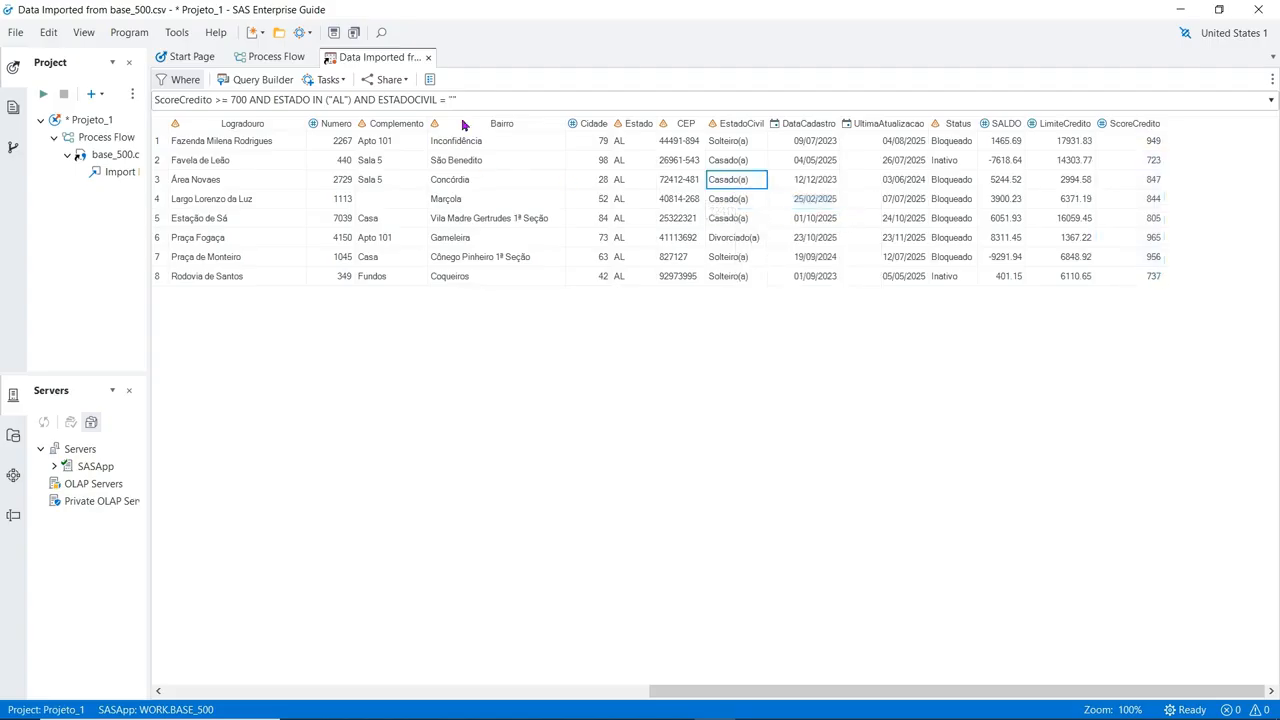
click(492, 99)
click(492, 99)
key(ctrl+v)
key(Return)
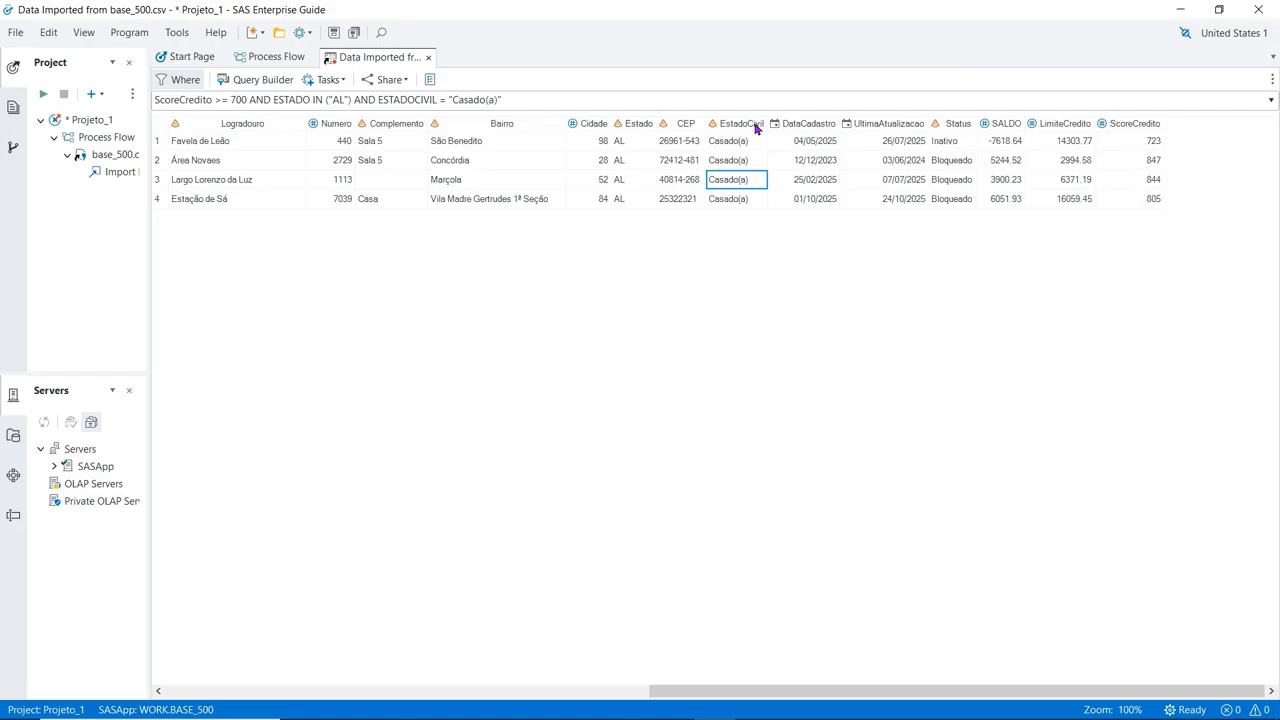
click(640, 124)
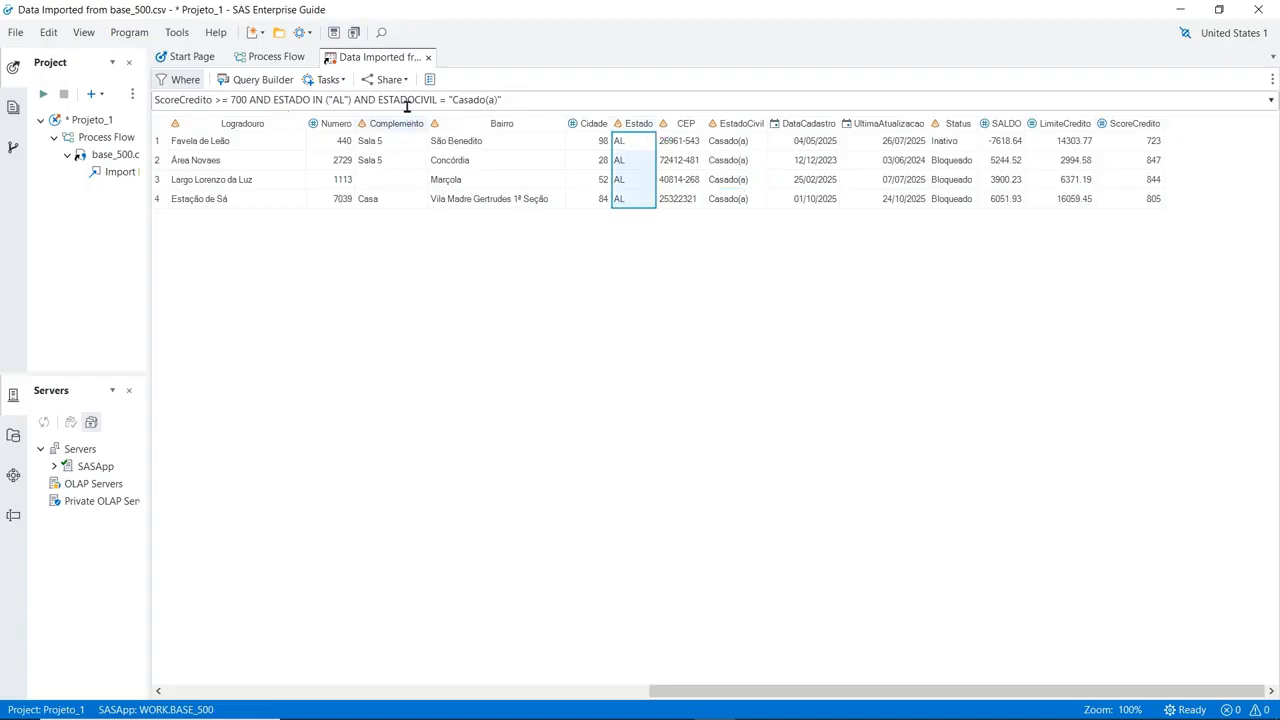
click(750, 127)
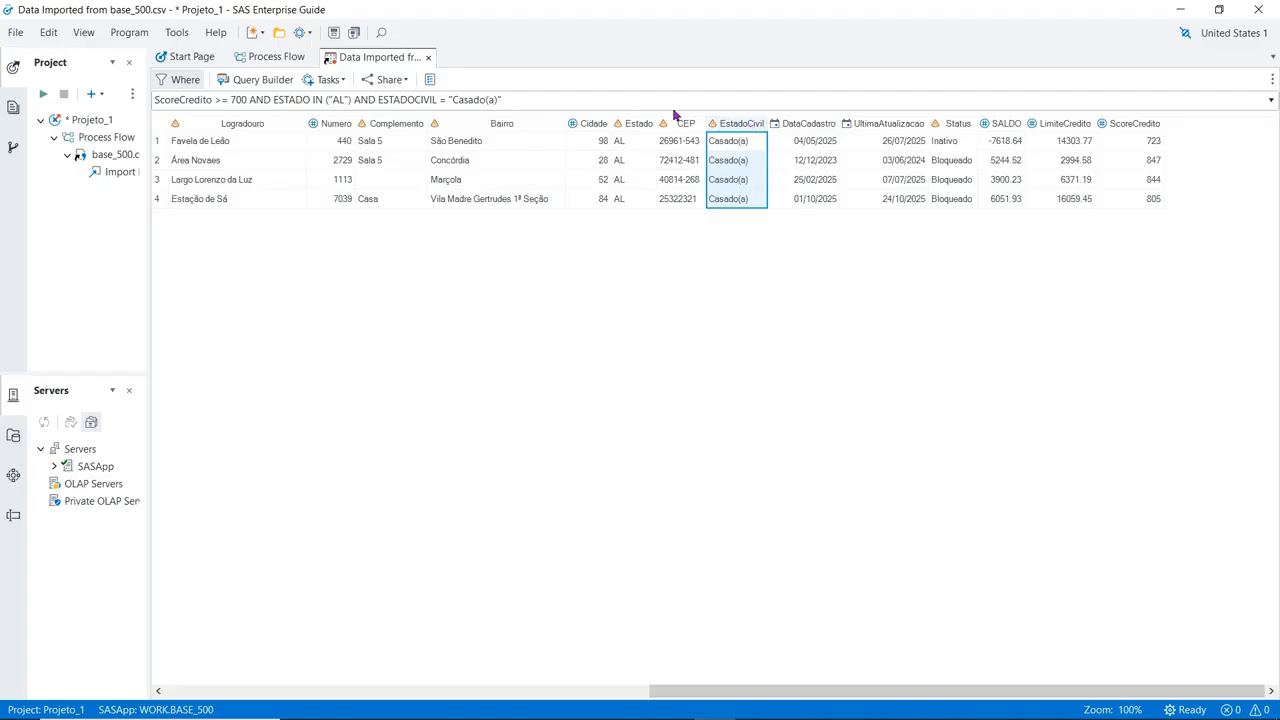
Replace the whole filter expression with estado < "SC" and apply it.
triple_click(565, 104)
key(BackSpace)
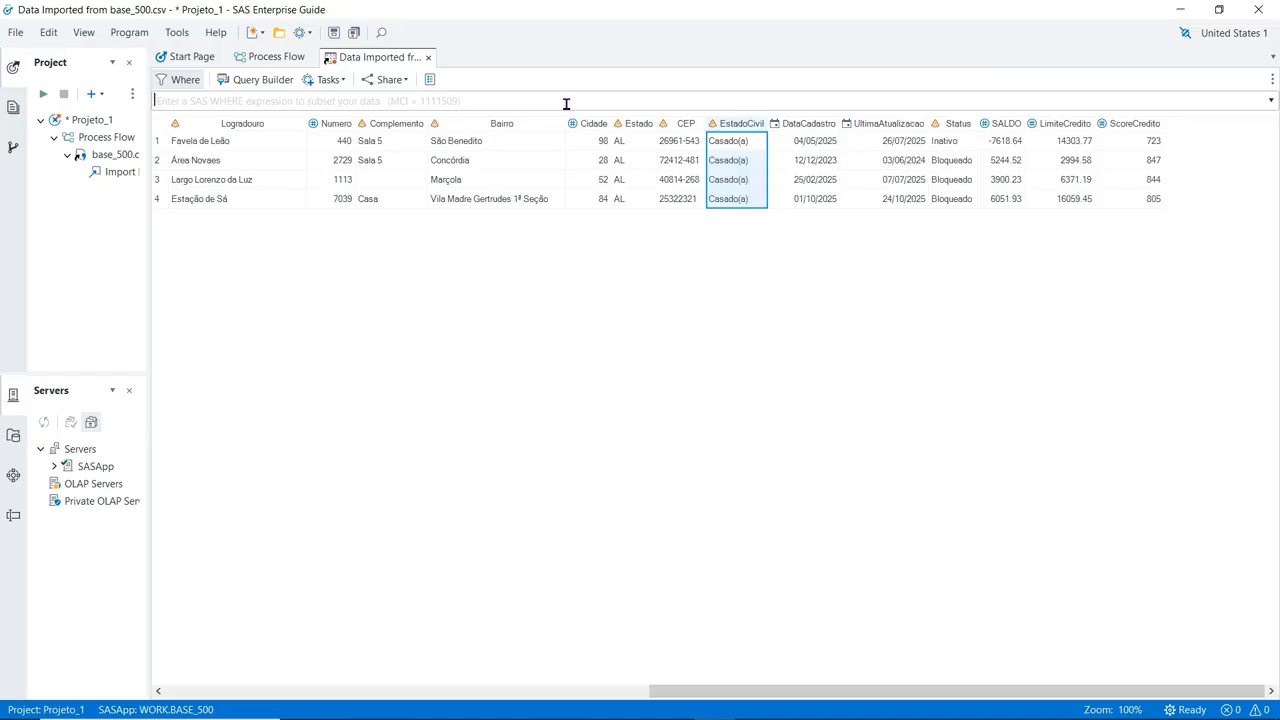
text(esta)
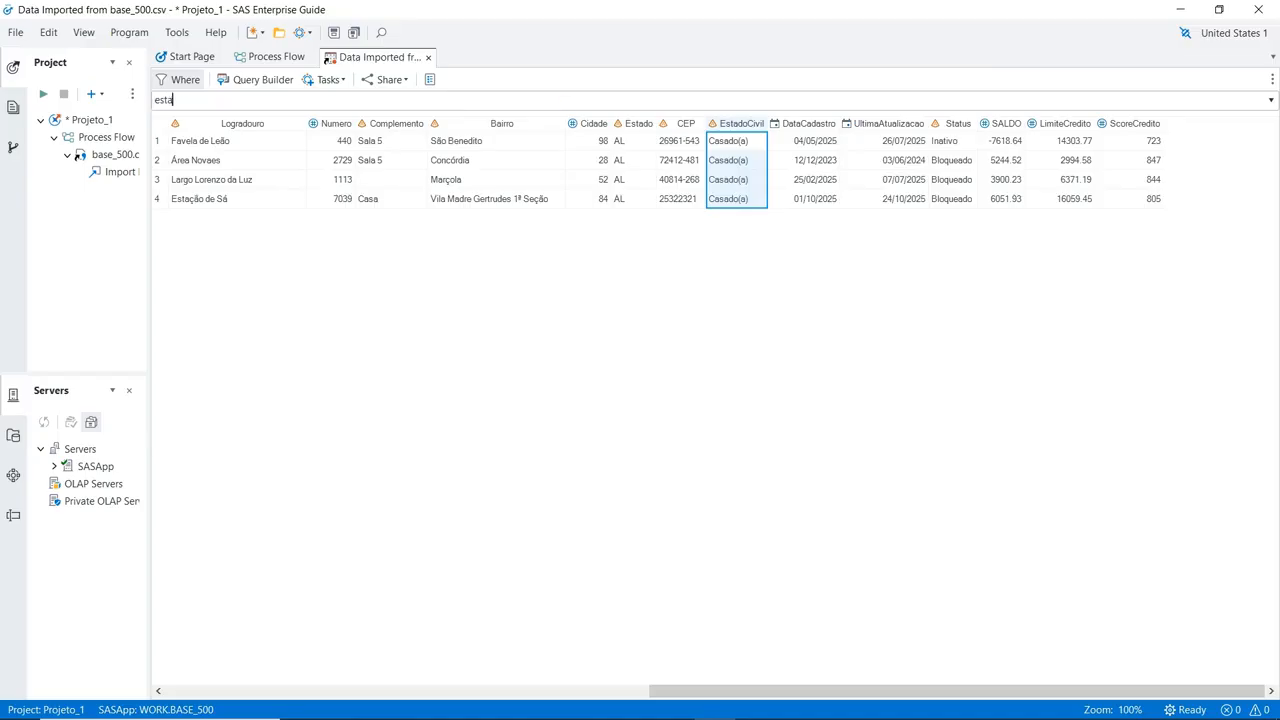
text(do < "SC")
key(Return)
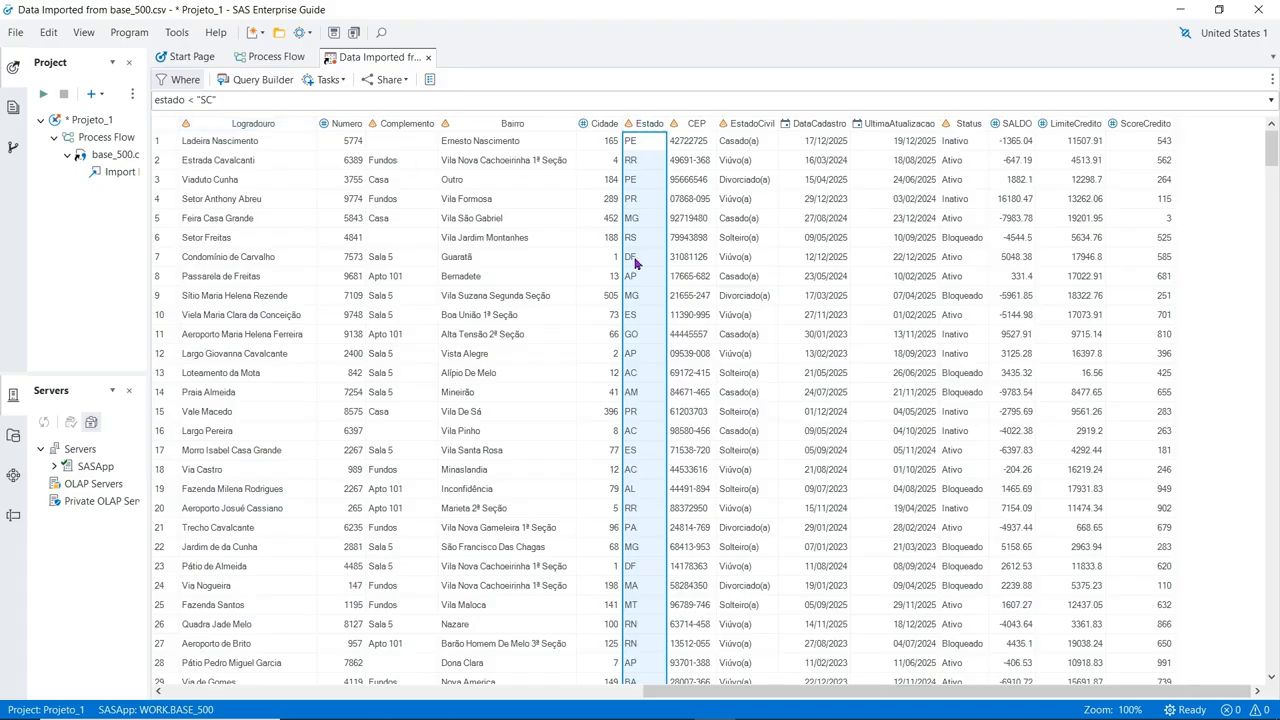
Change the state value in the filter so it reads estado < "AM" and apply it.
click(247, 103)
click(247, 103)
key(BackSpace)
key(BackSpace)
key(BackSpace)
text(a)
key(BackSpace)
text(AM")
key(Return)
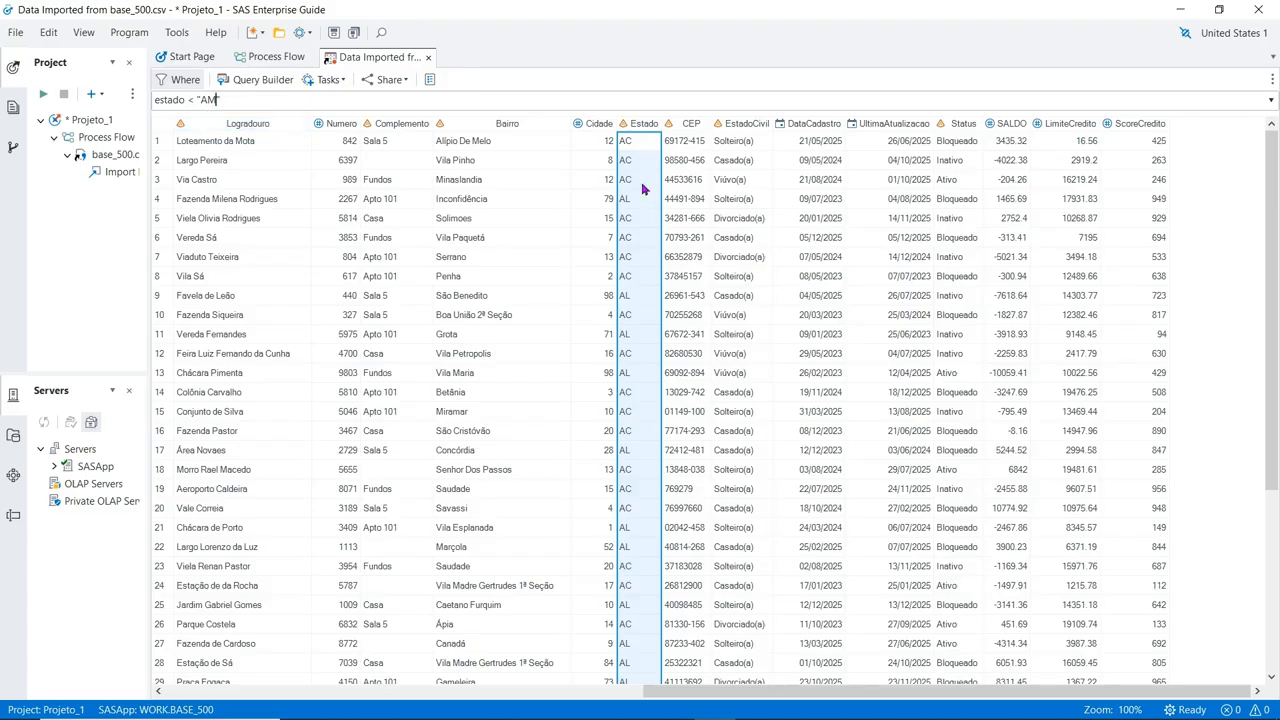
Review the filtered states, change the filter to estado <= "AM" and apply it.
scroll(640, 220, down, 5)
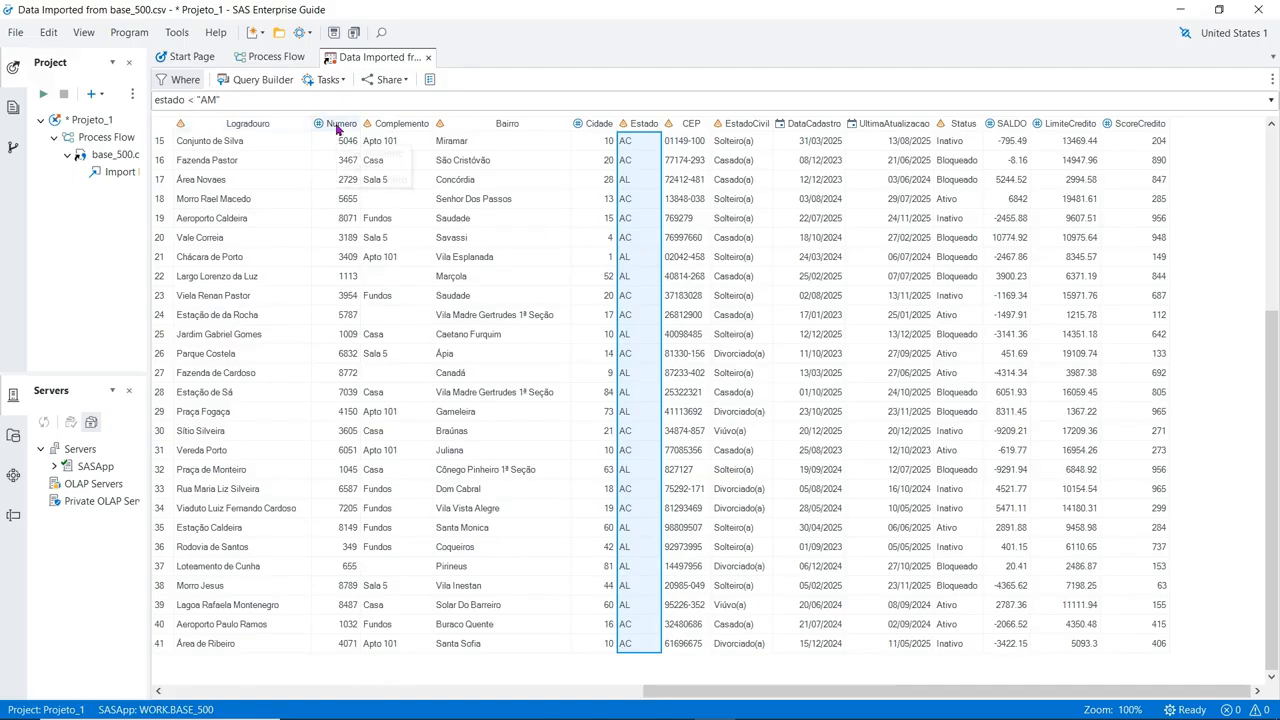
text(<=)
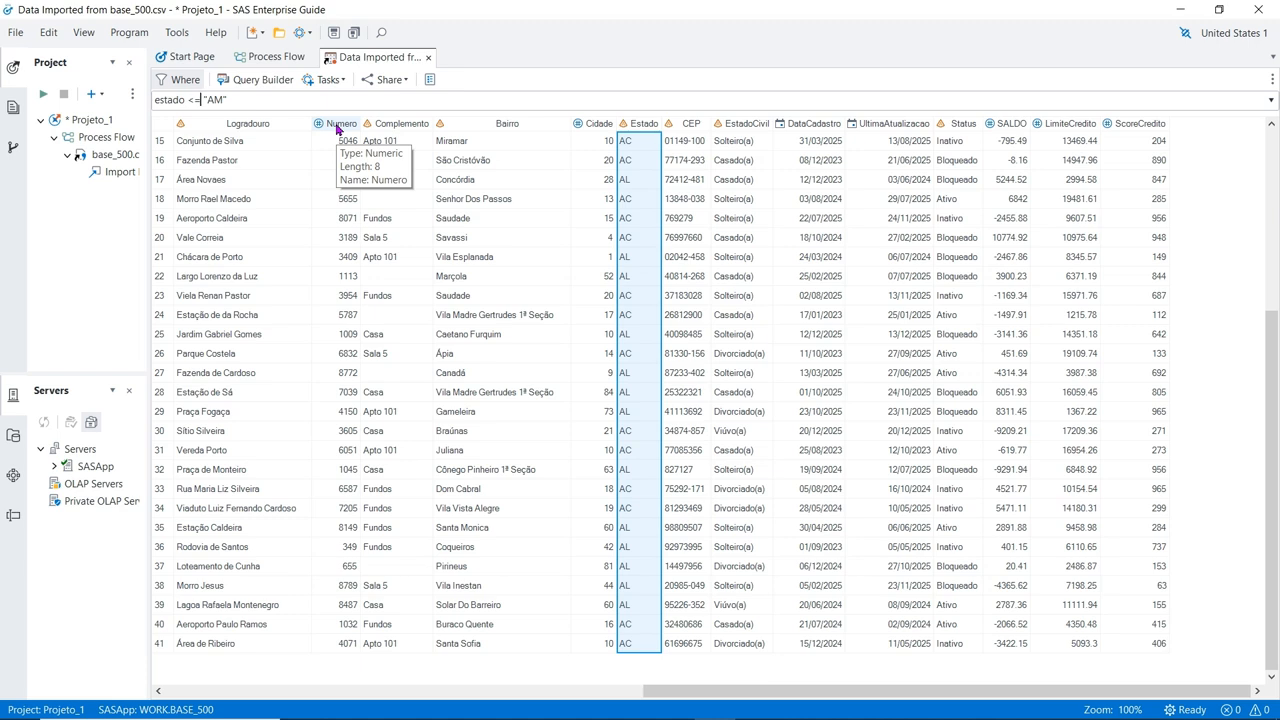
key(Return)
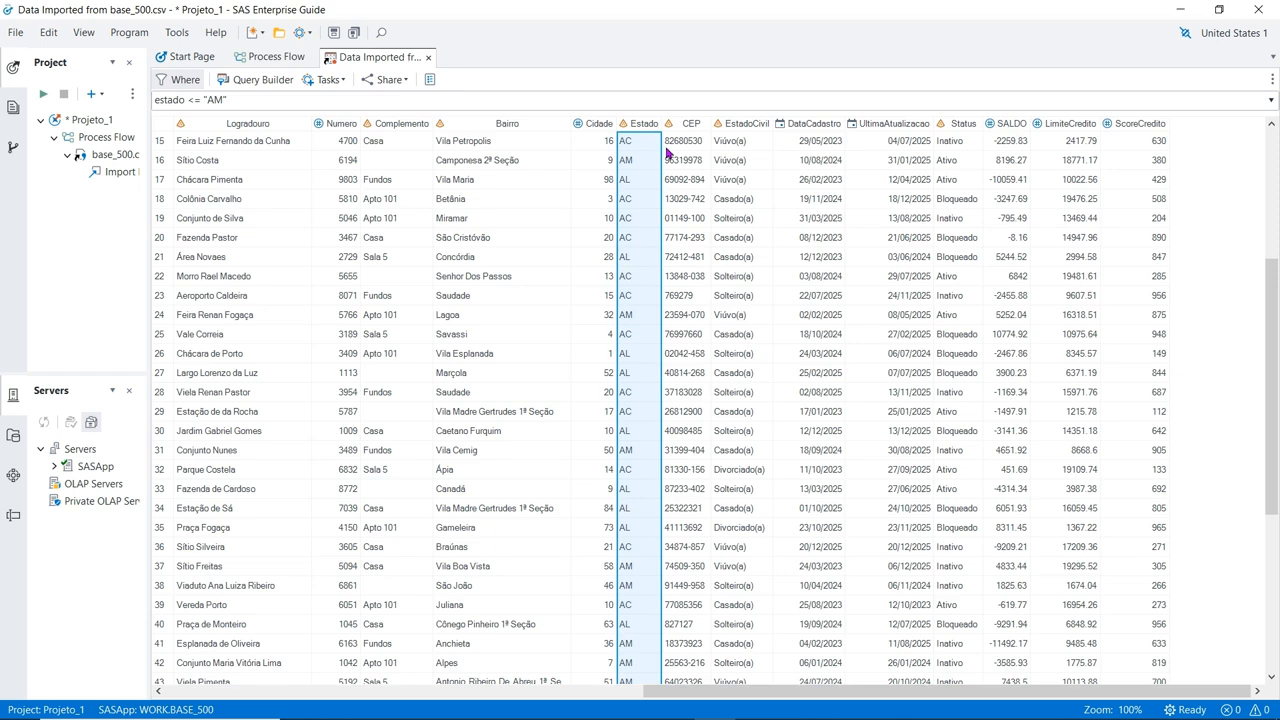
Try to filter the table by postal code with the unquoted expression CEP >= 10000000.
click(690, 123)
click(458, 104)
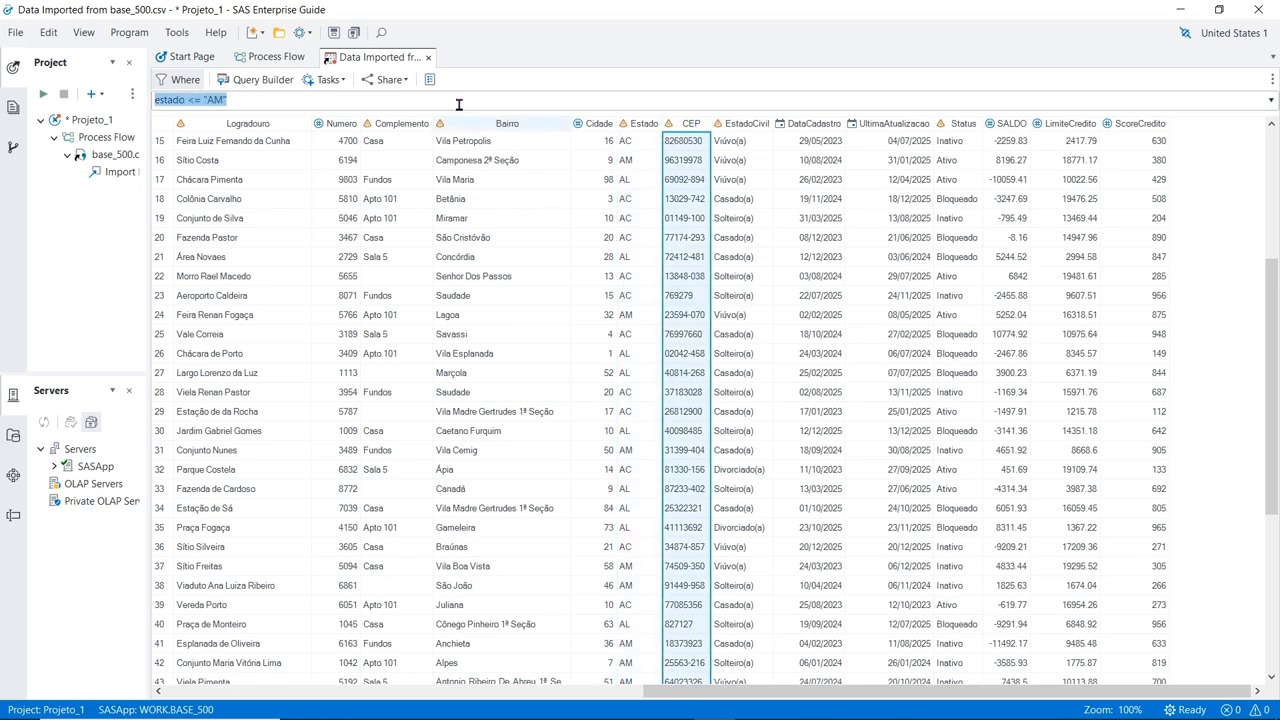
text(CE)
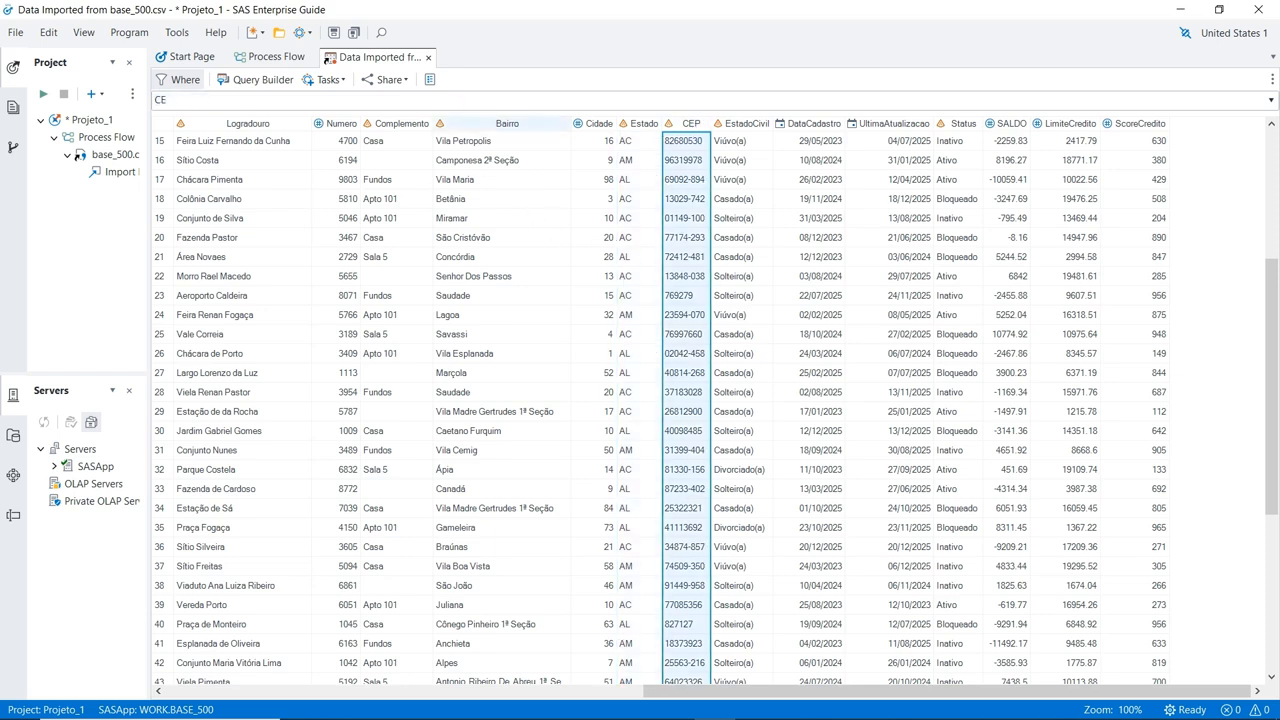
text(P >= 10000000)
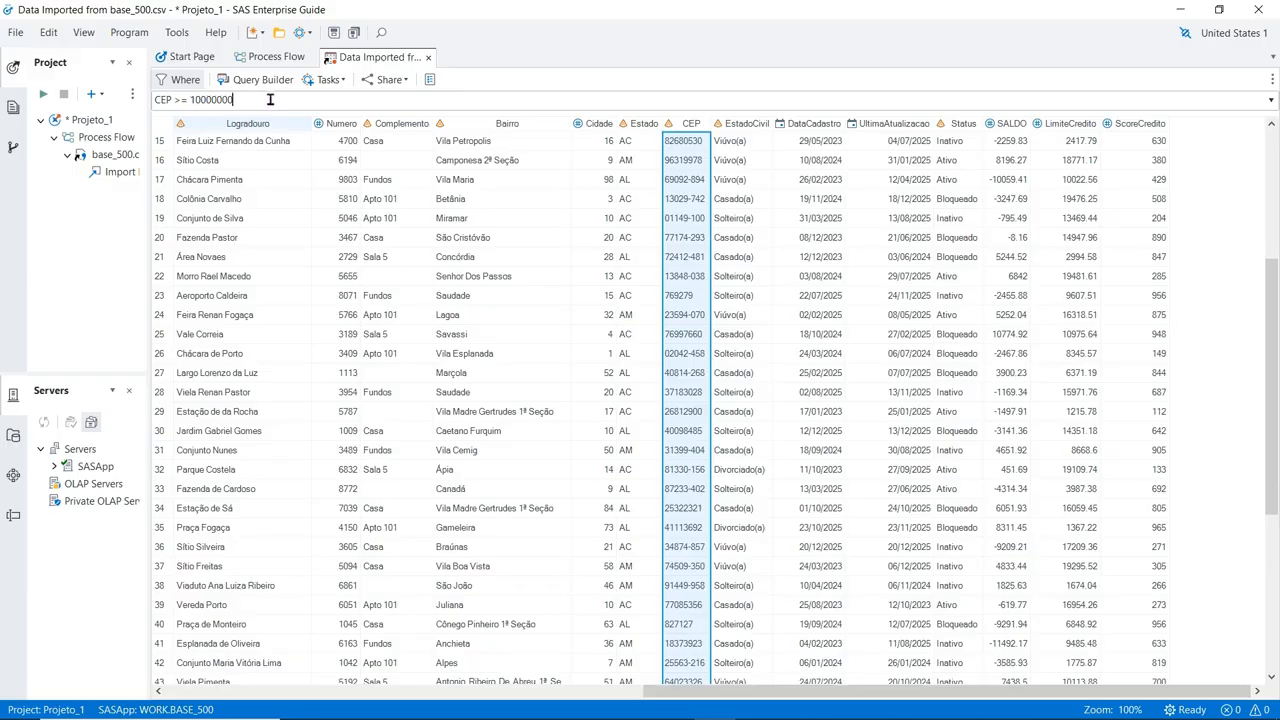
key(Return)
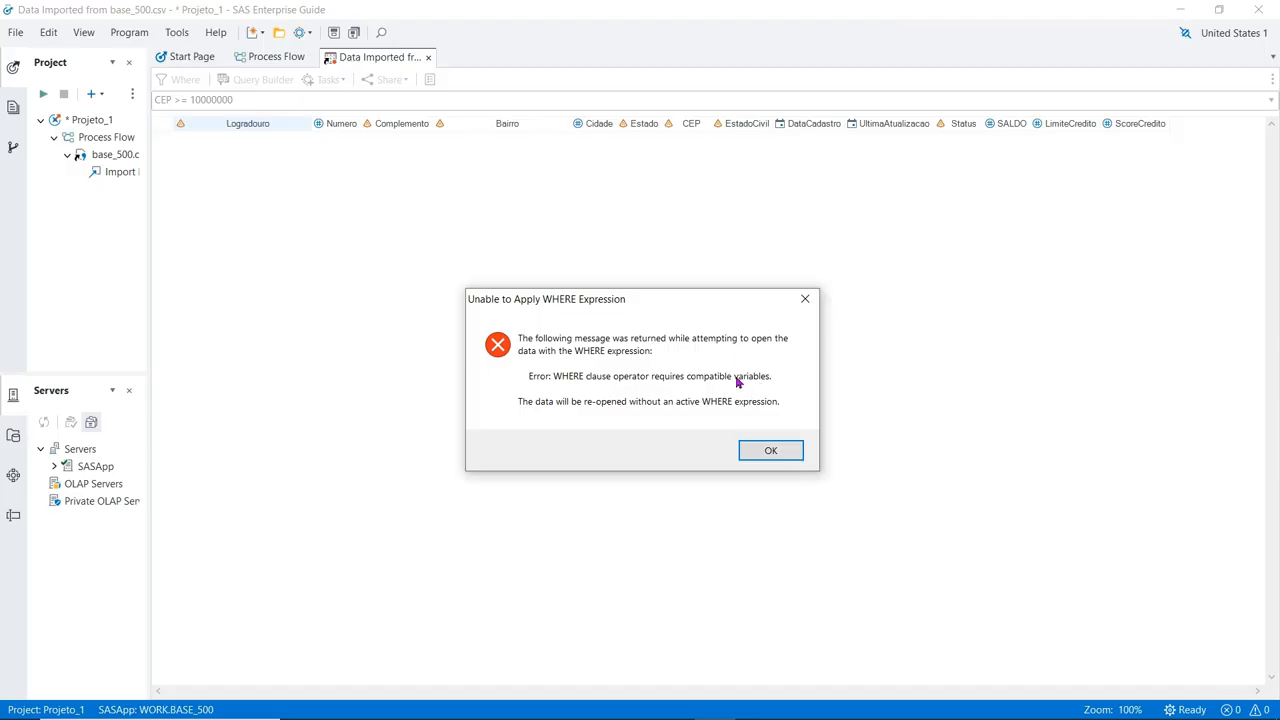
click(770, 451)
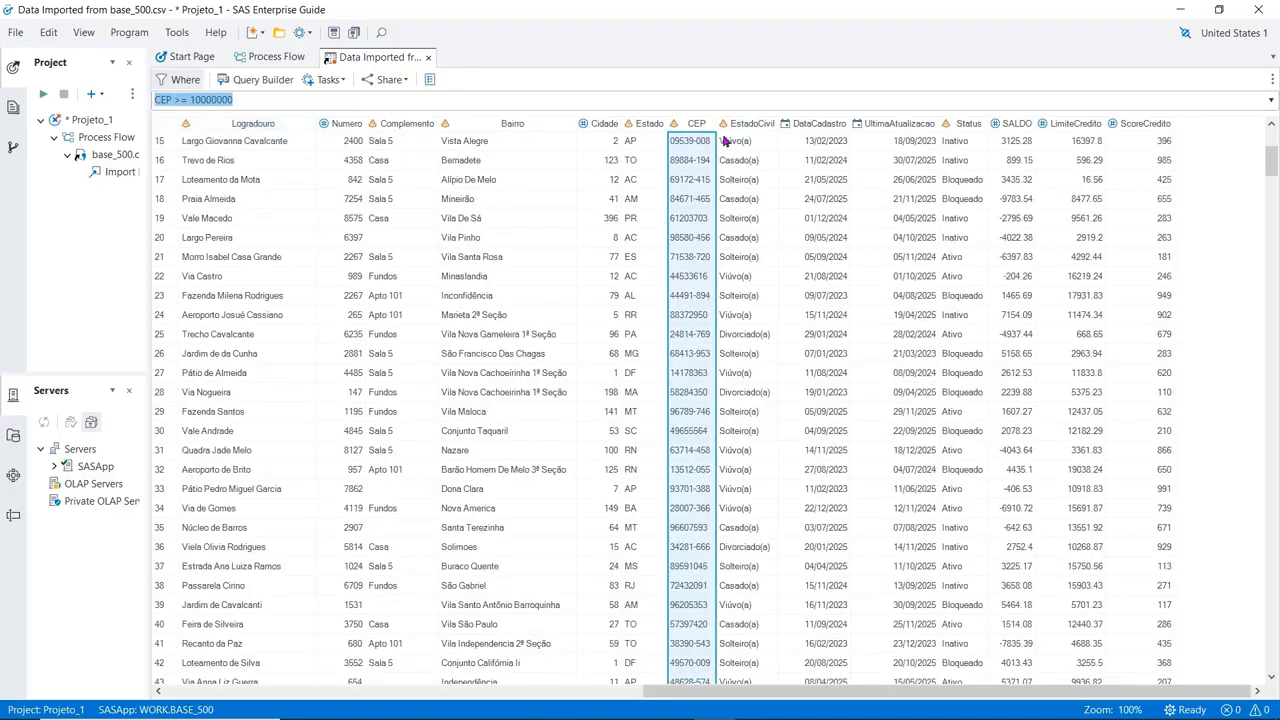
Enclose the CEP value in quotation marks, change the filter to CEP >= "80000000", apply it and check the CEP column.
click(694, 126)
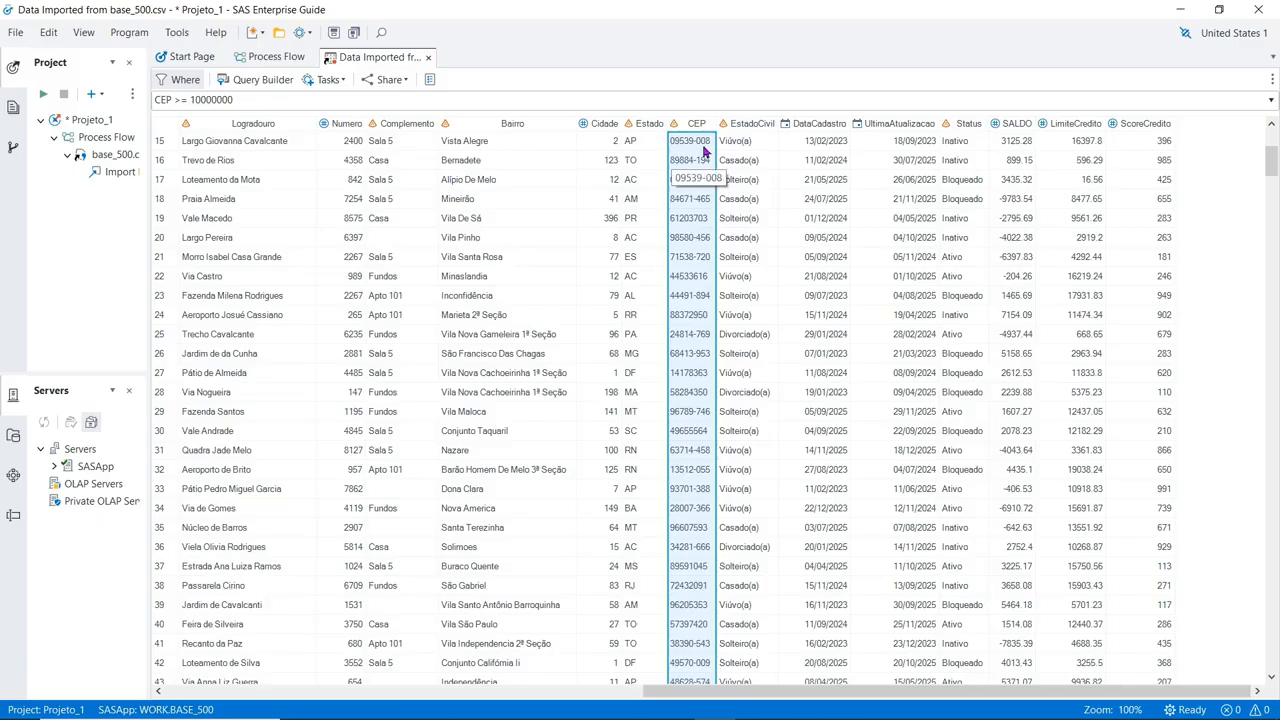
click(674, 282)
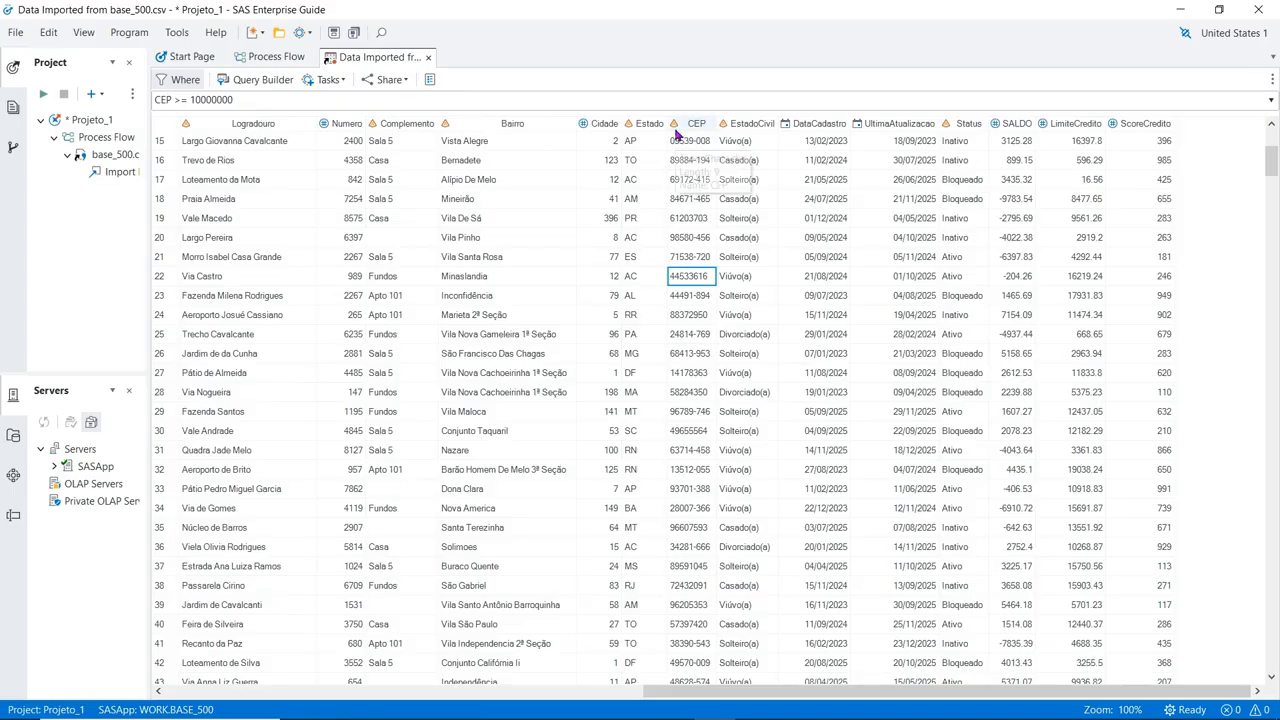
click(255, 100)
click(333, 96)
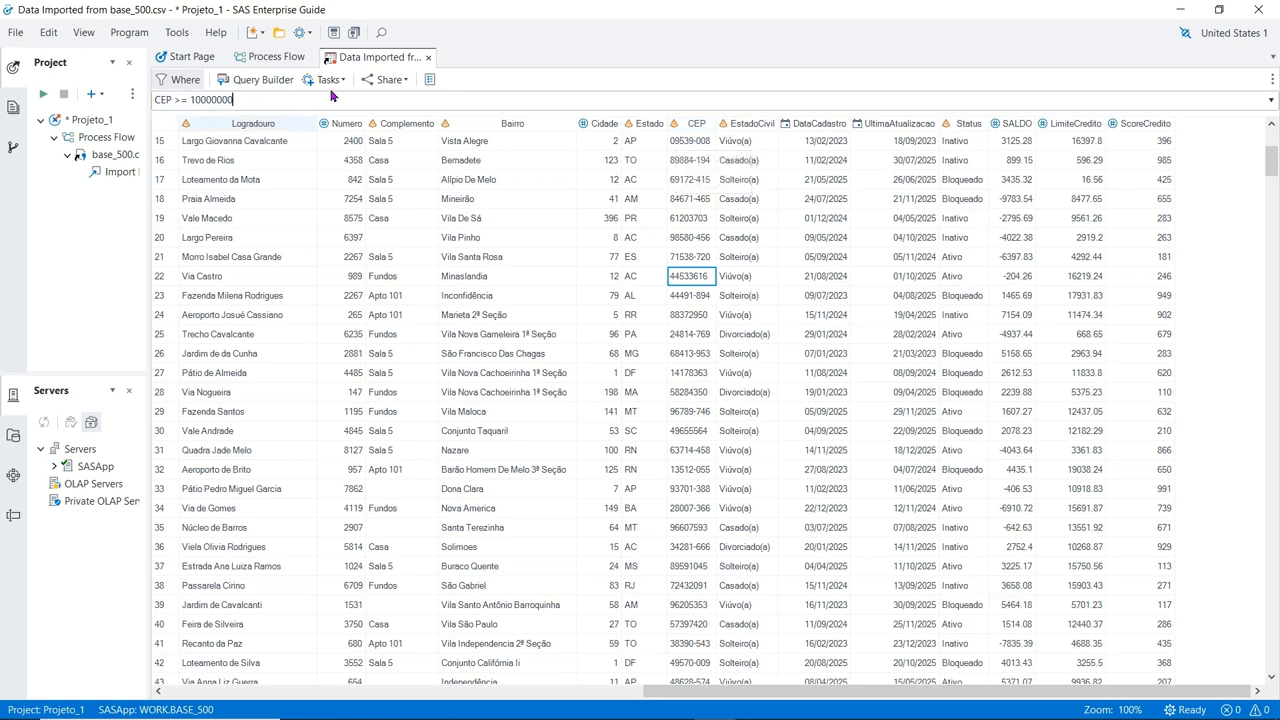
key(BackSpace)
key(Left)
text(")
key(Return)
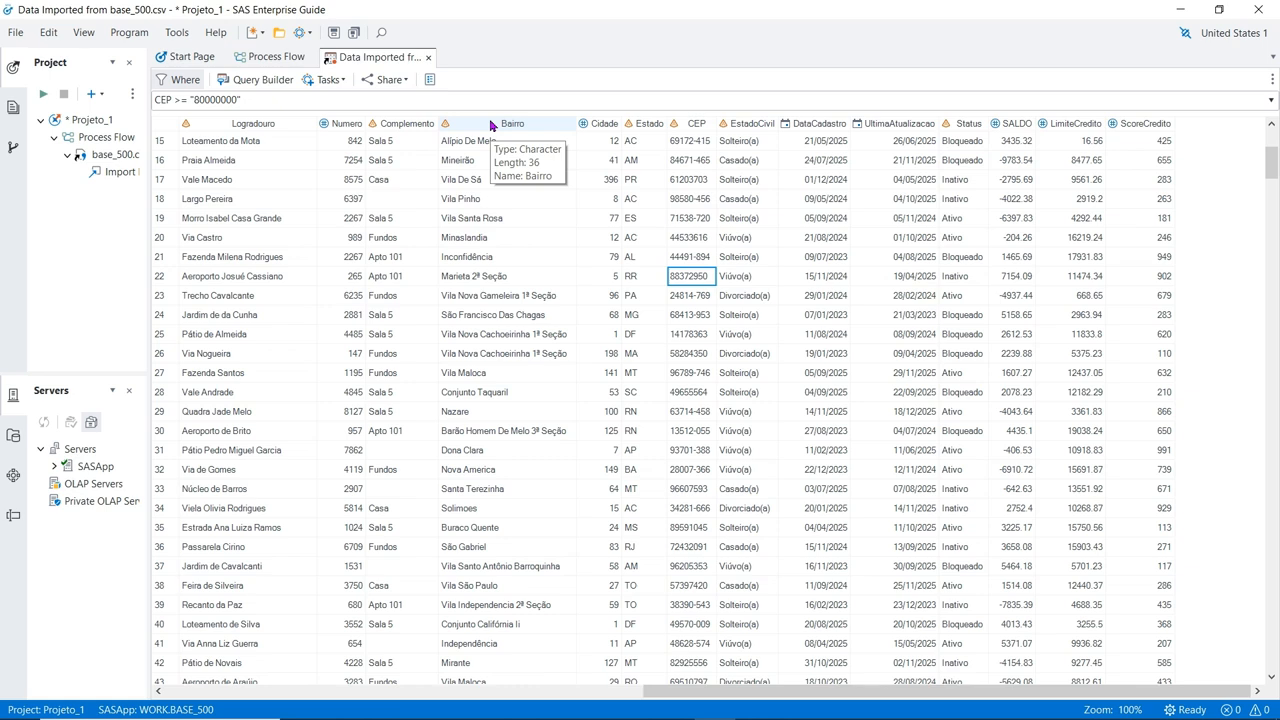
key(Return)
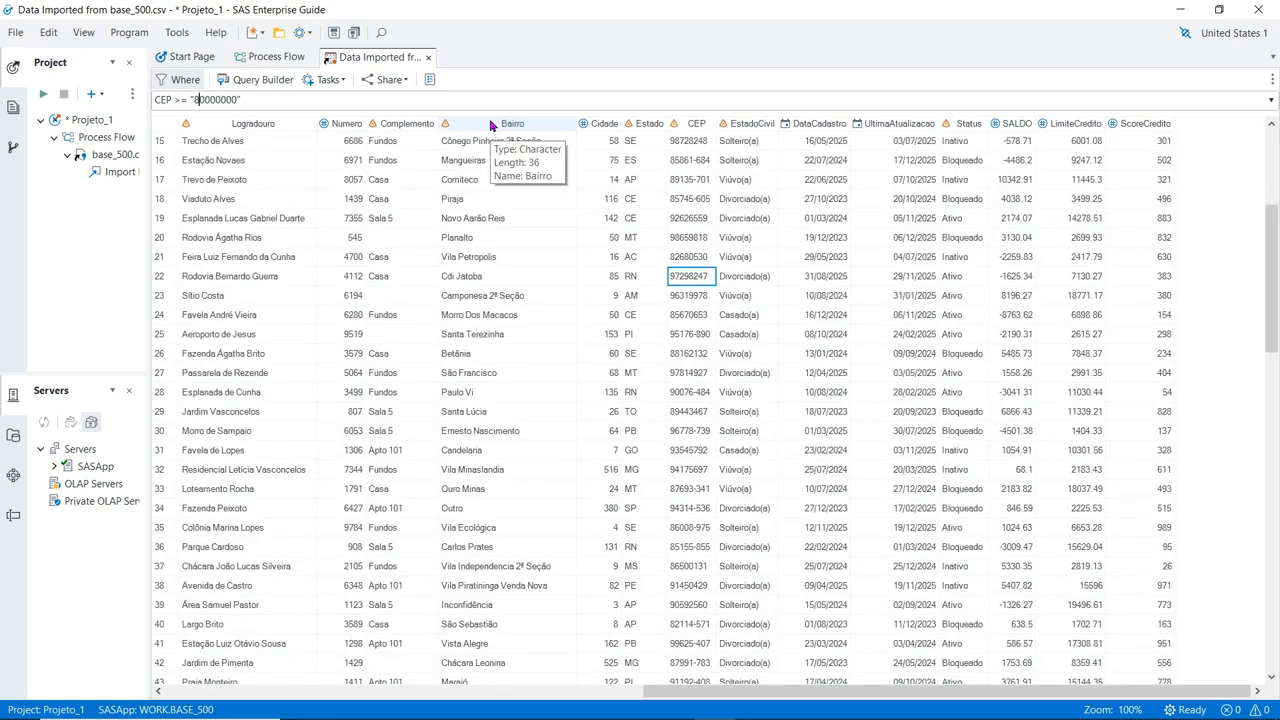
click(690, 124)
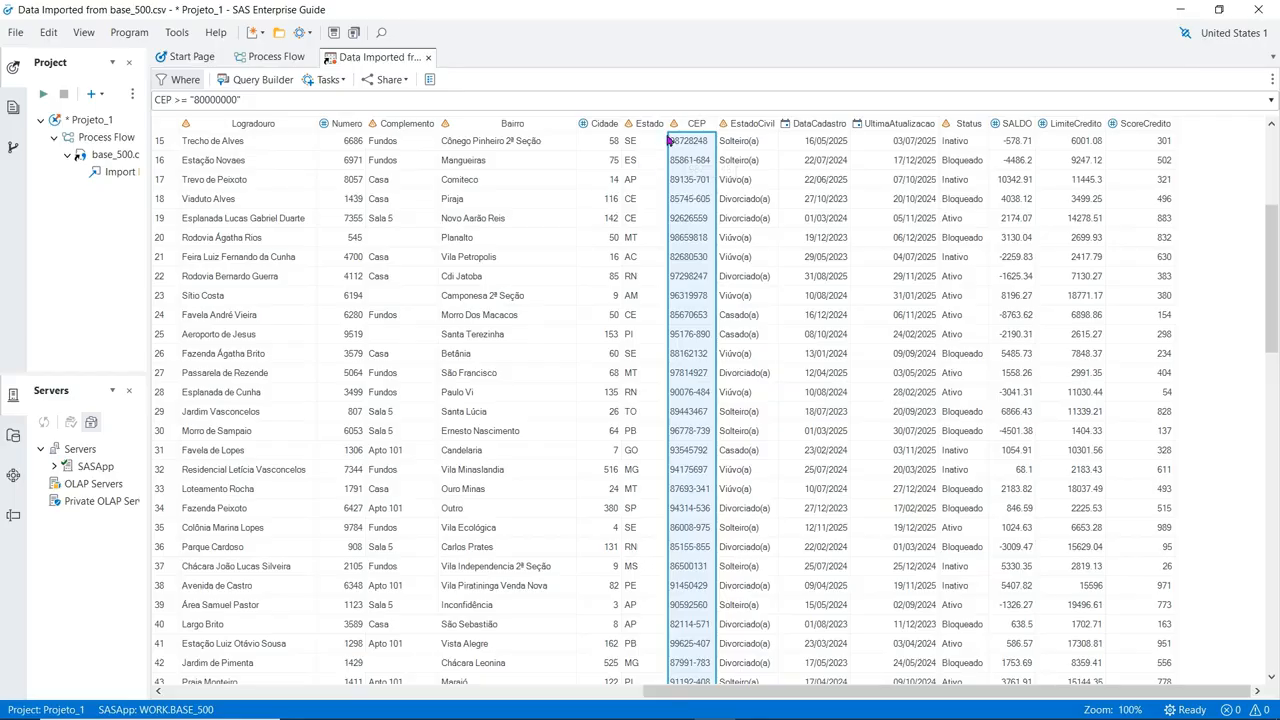
Clear the CEP filter expression and view the properties of the ScoreCredito column.
click(651, 101)
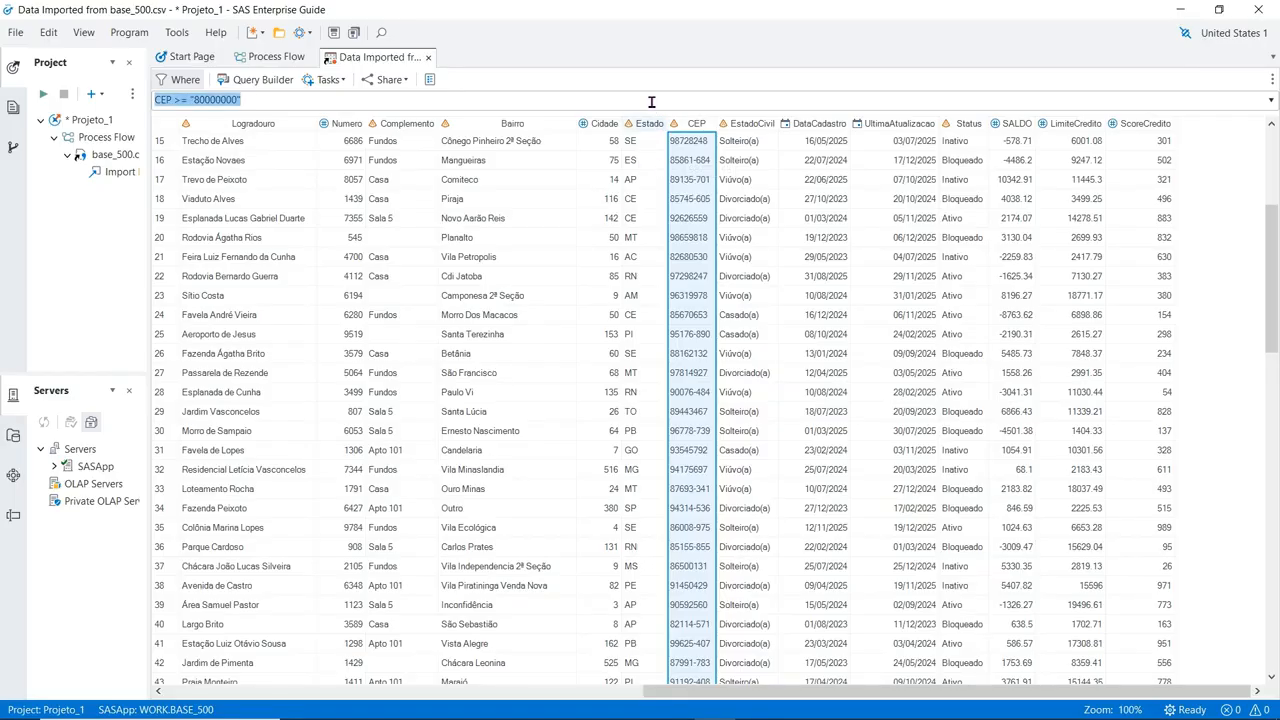
key(Delete)
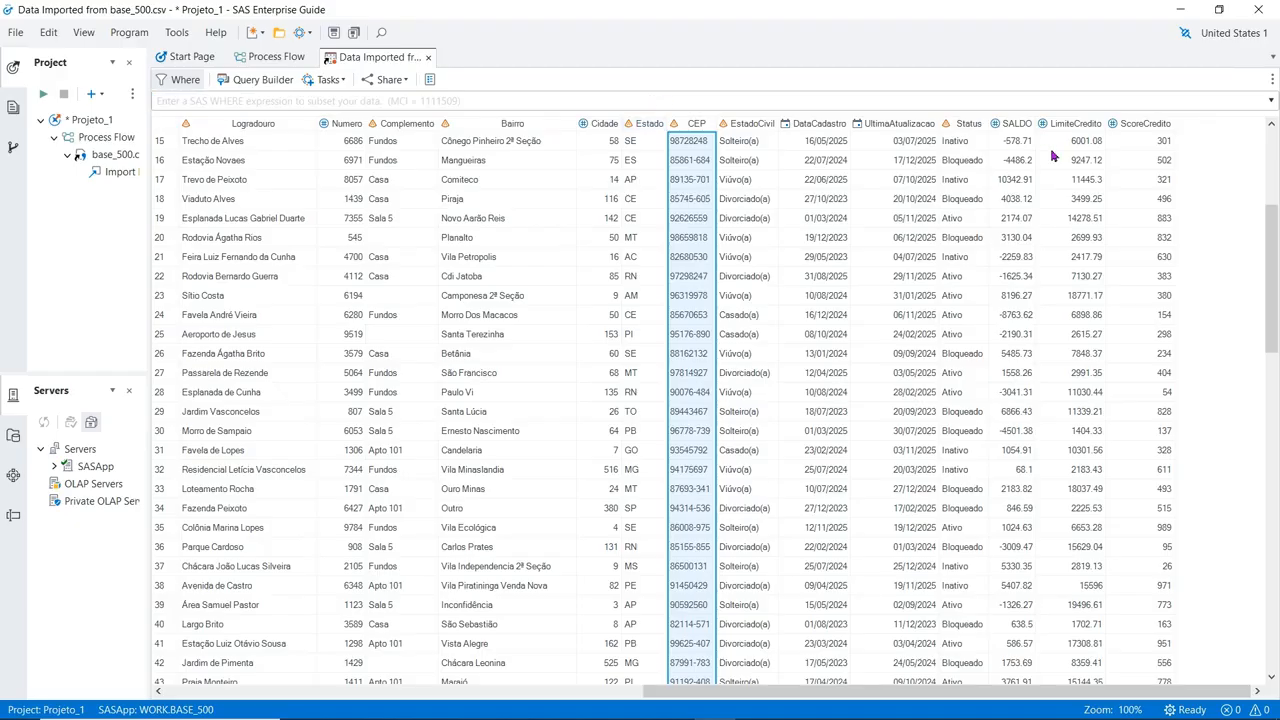
right_click(1128, 124)
click(1162, 256)
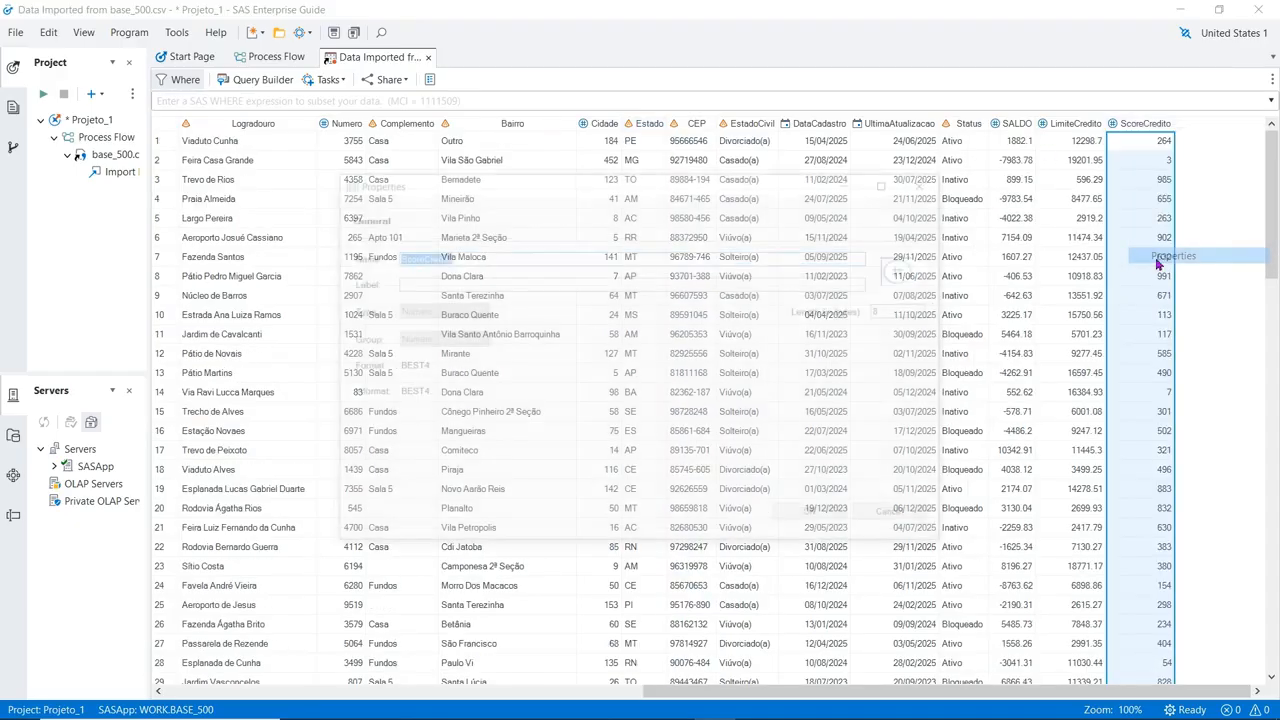
click(903, 517)
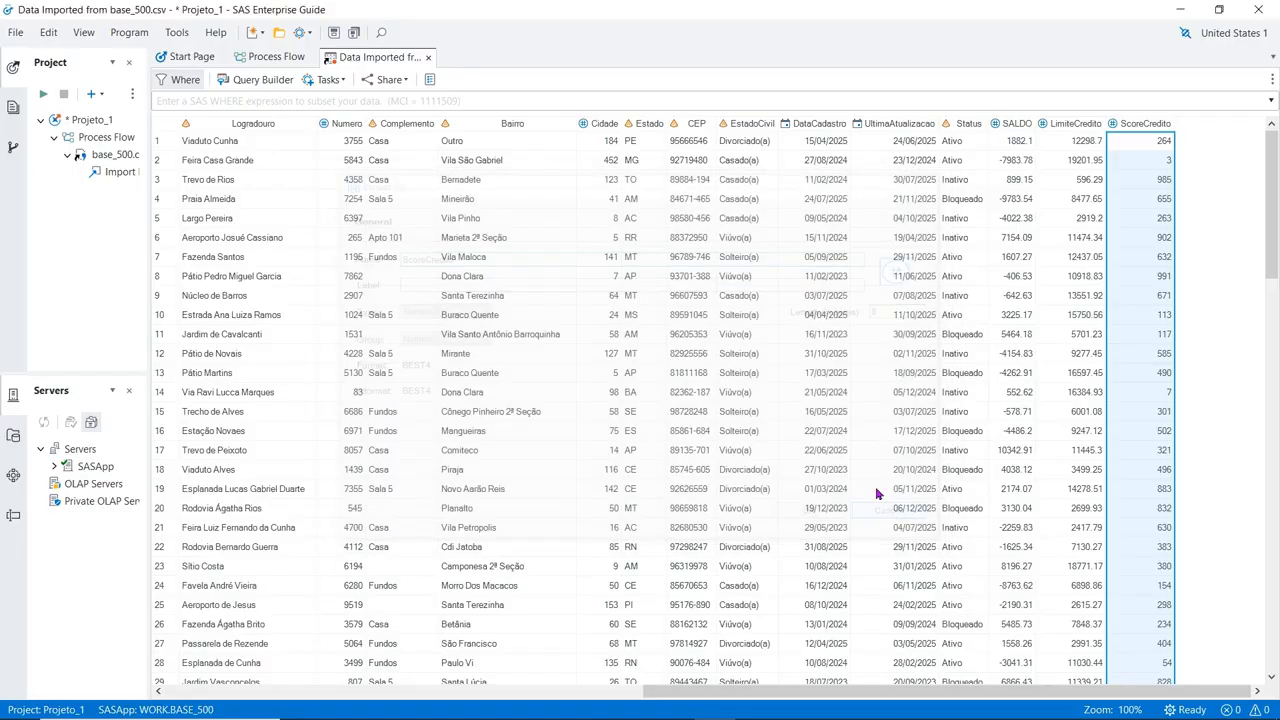
Filter the table with the expression ScoreCredito >= 850 AND ScoreCredito <= 860.
text(ScoreCredito)
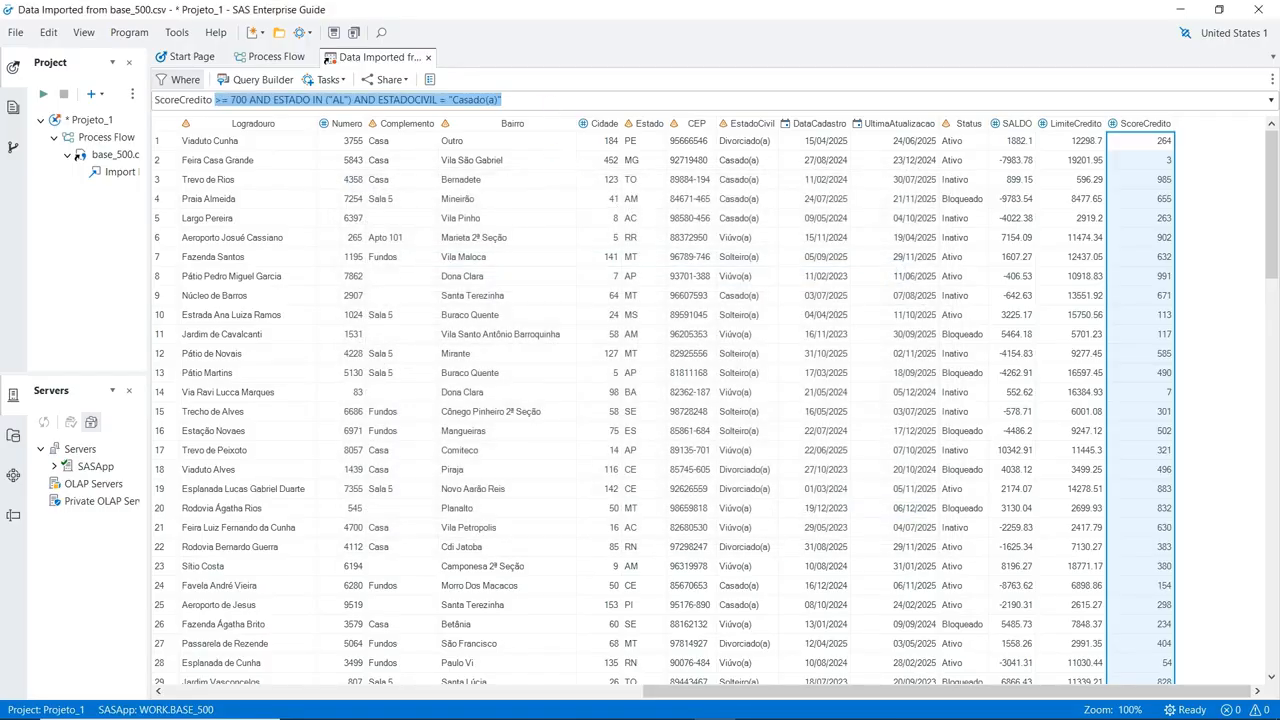
text(>= 850)
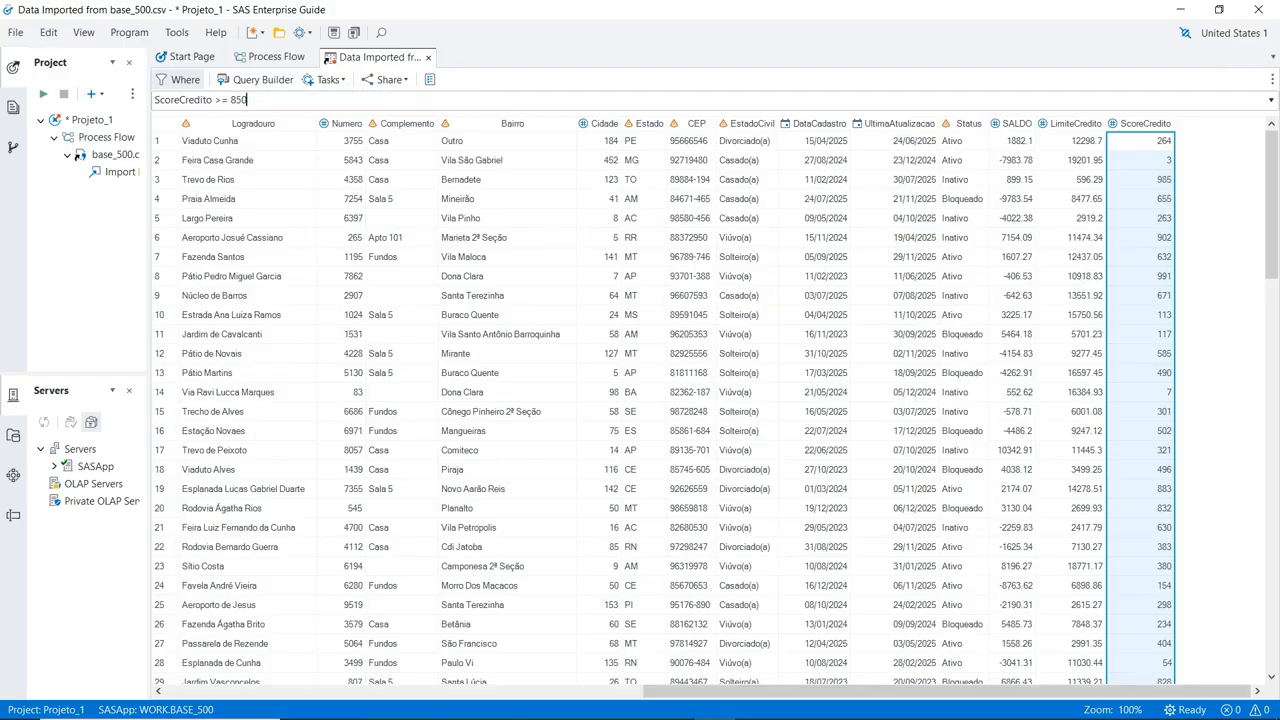
text( AND ScoreCredito <= 860)
key(Return)
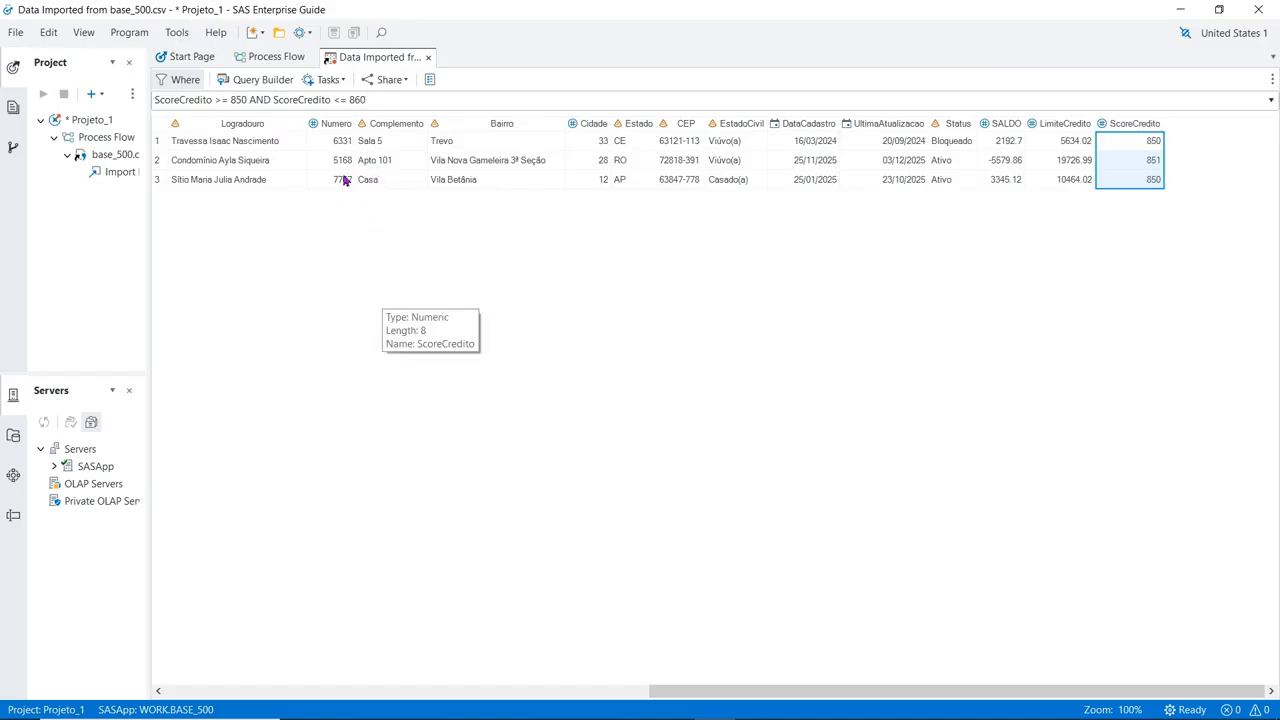
Rewrite the two comparisons in the filter as the single condition ScoreCredito BETWEEN 850 AND 860.
click(213, 99)
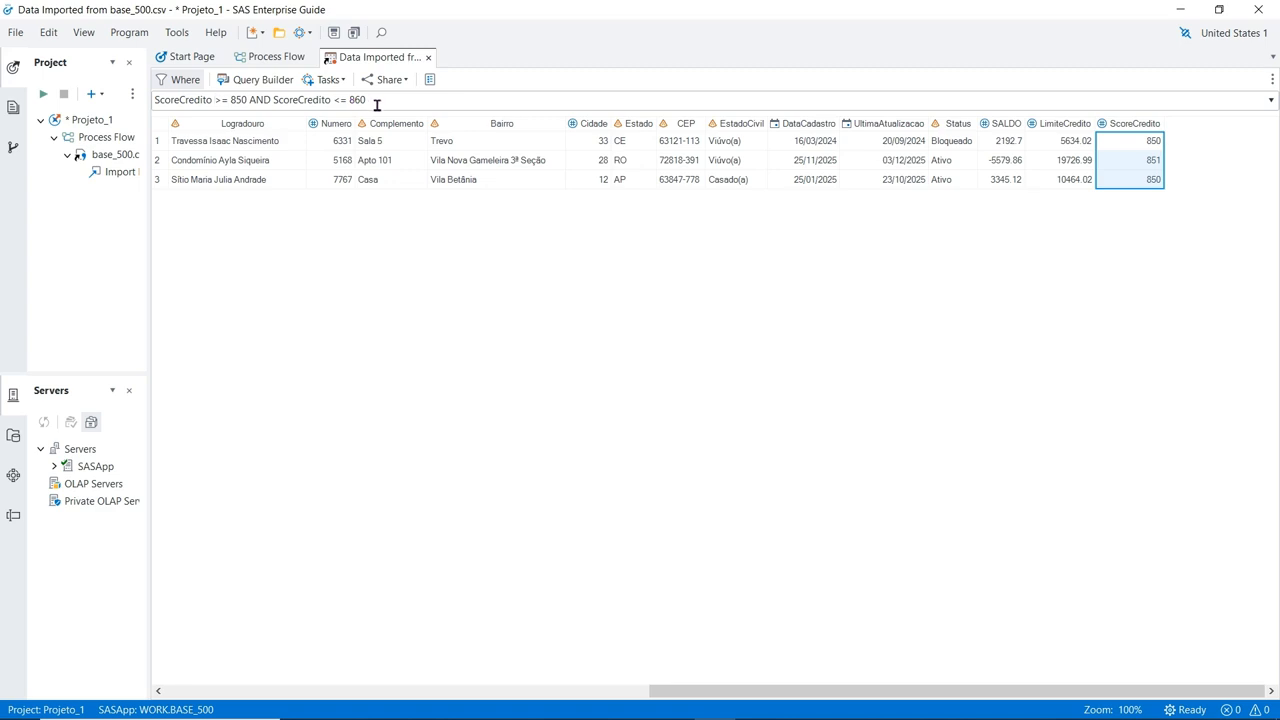
text(BETWEE)
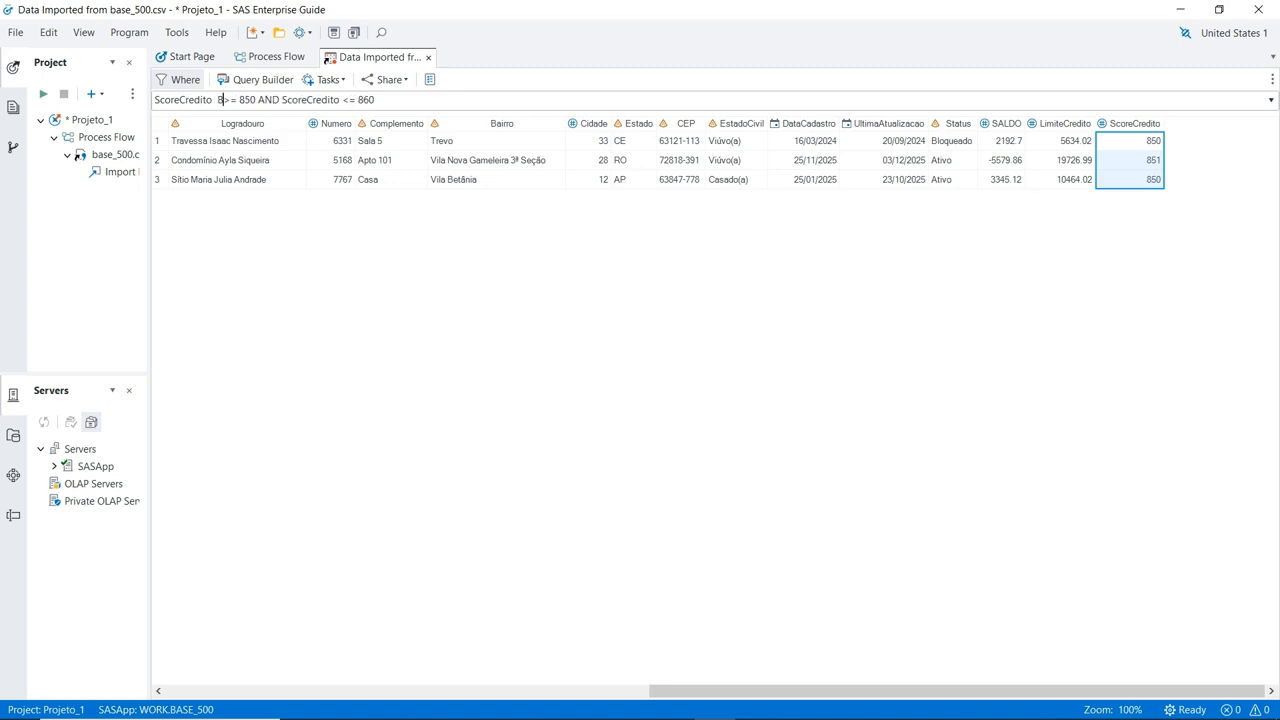
text(N)
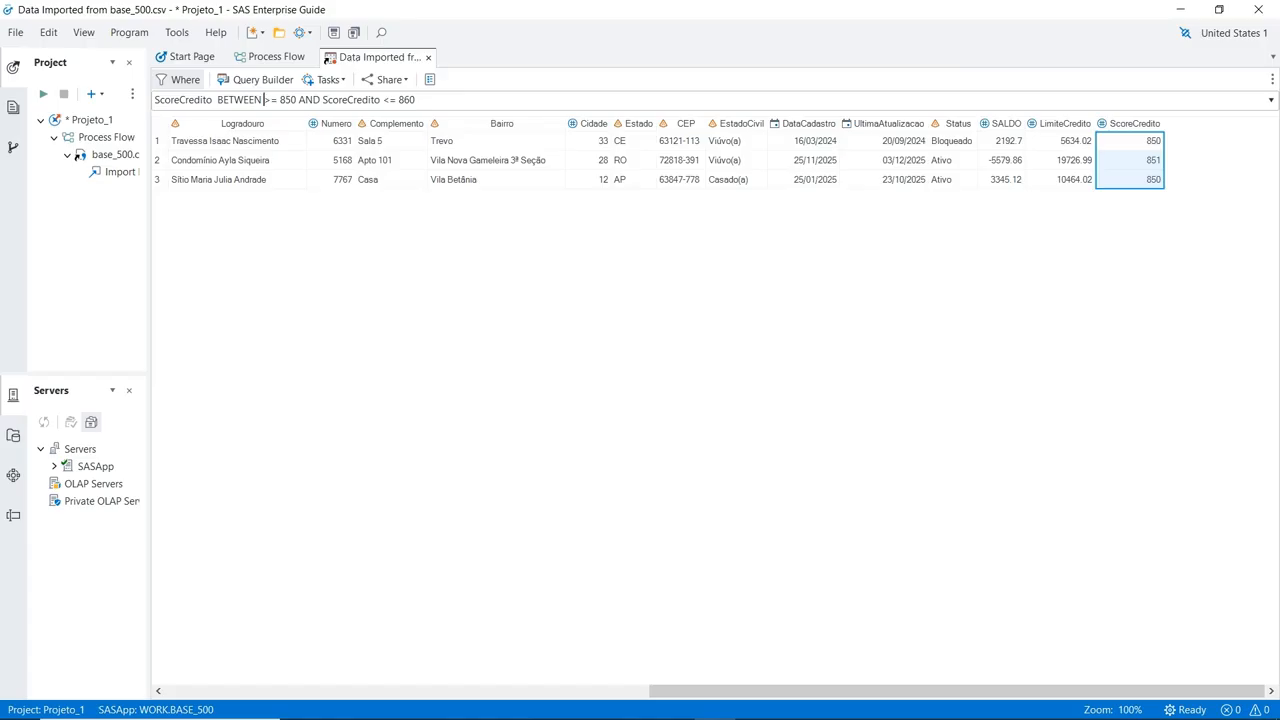
key(Delete)
key(Delete)
key(Delete)
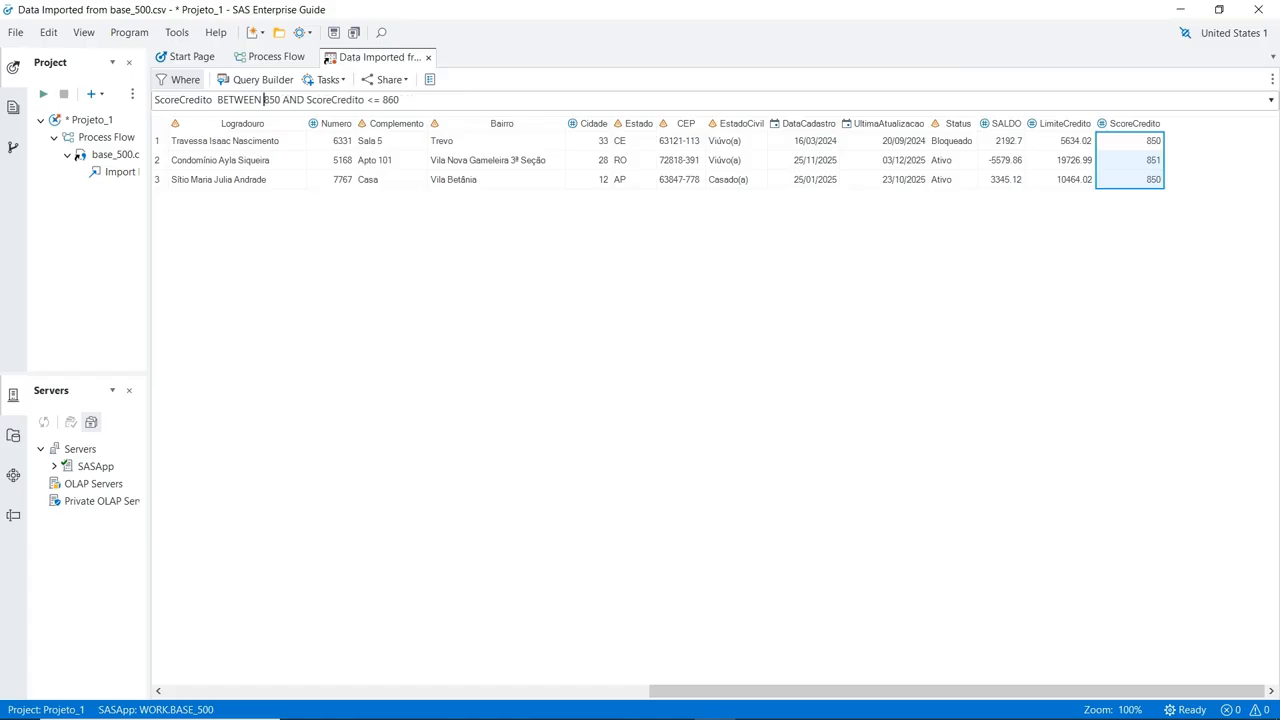
key(Right)
key(Right)
key(Delete)
key(Delete)
key(Delete)
key(Delete)
key(Delete)
key(Delete)
key(Delete)
key(Delete)
key(Delete)
key(Delete)
key(Delete)
key(Delete)
key(Delete)
key(Delete)
key(Delete)
Append OR to the filter, followed by a copy of the ScoreCredito BETWEEN 850 AND 860 condition.
click(363, 100)
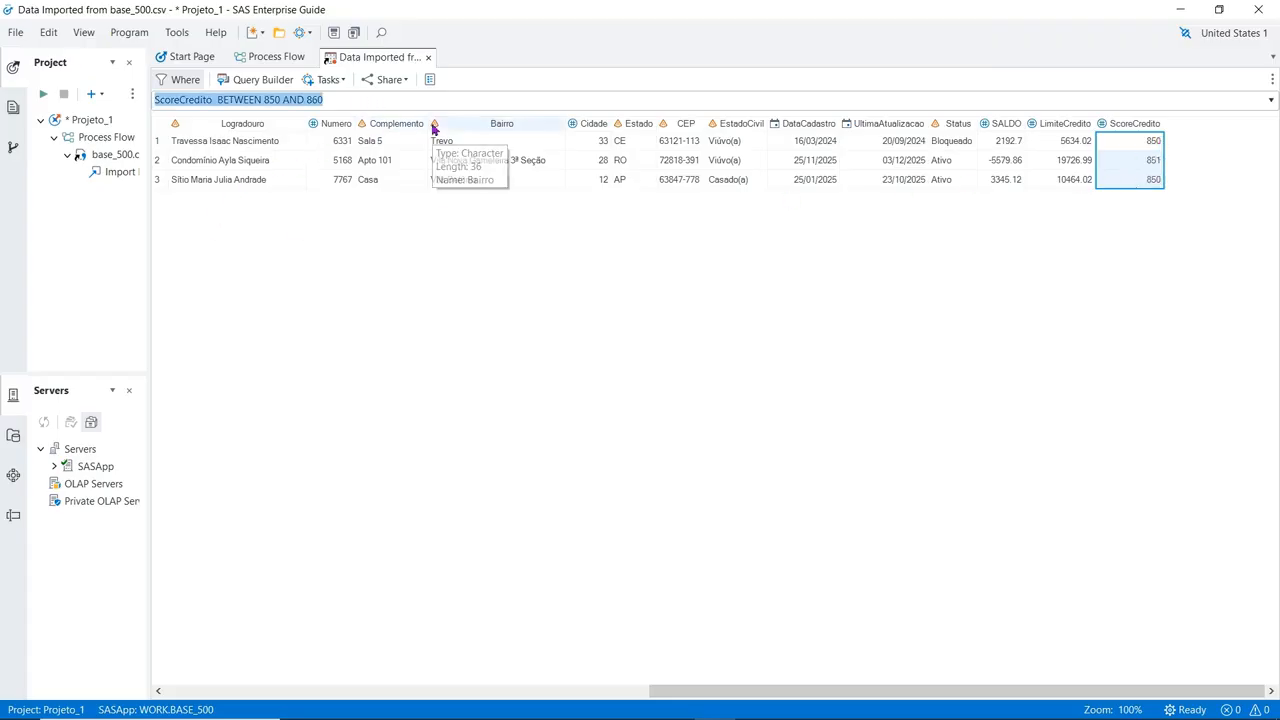
key(End)
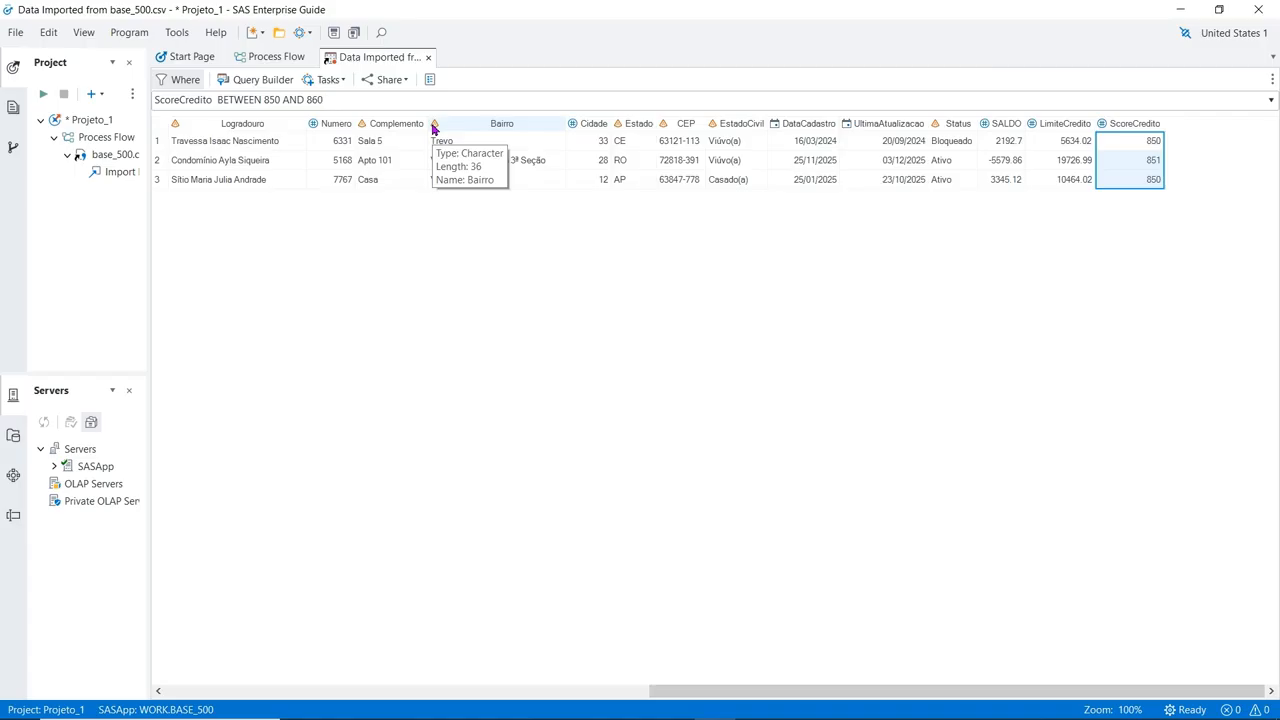
text(OR)
key(shift+Left)
key(shift+Left)
key(shift+Left)
key(shift+Left)
key(shift+Left)
key(shift+Left)
key(shift+Left)
key(shift+Left)
key(shift+Left)
key(shift+Left)
key(shift+Left)
key(shift+Left)
key(shift+Left)
key(shift+Left)
key(shift+Left)
key(shift+Left)
key(shift+Left)
key(shift+Left)
key(shift+Left)
key(shift+Left)
key(ctrl+c)
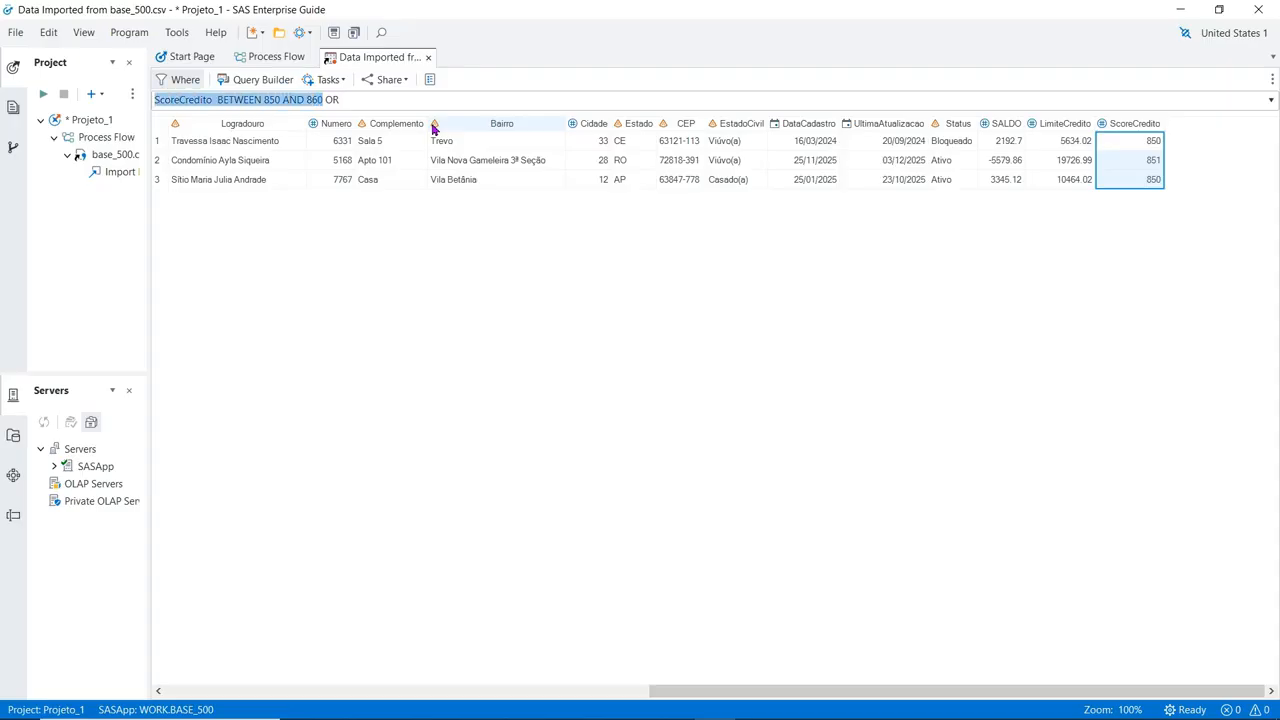
key(End)
key(ctrl+v)
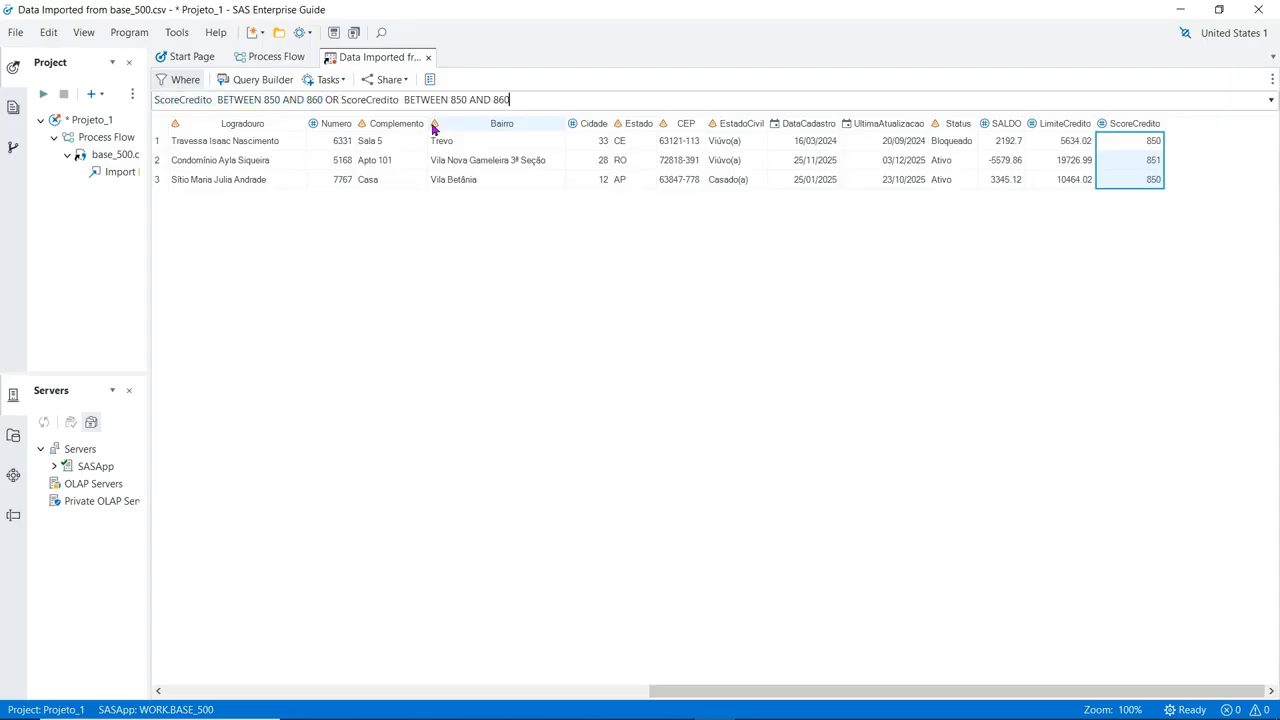
Change the second condition to BETWEEN 100 AND 150, apply the filter and check the ScoreCredito values.
key(Left)
key(BackSpace)
key(BackSpace)
key(BackSpace)
text(100)
key(Right)
key(Right)
key(Right)
key(Right)
key(Right)
key(Delete)
key(Delete)
text(150)
key(Return)
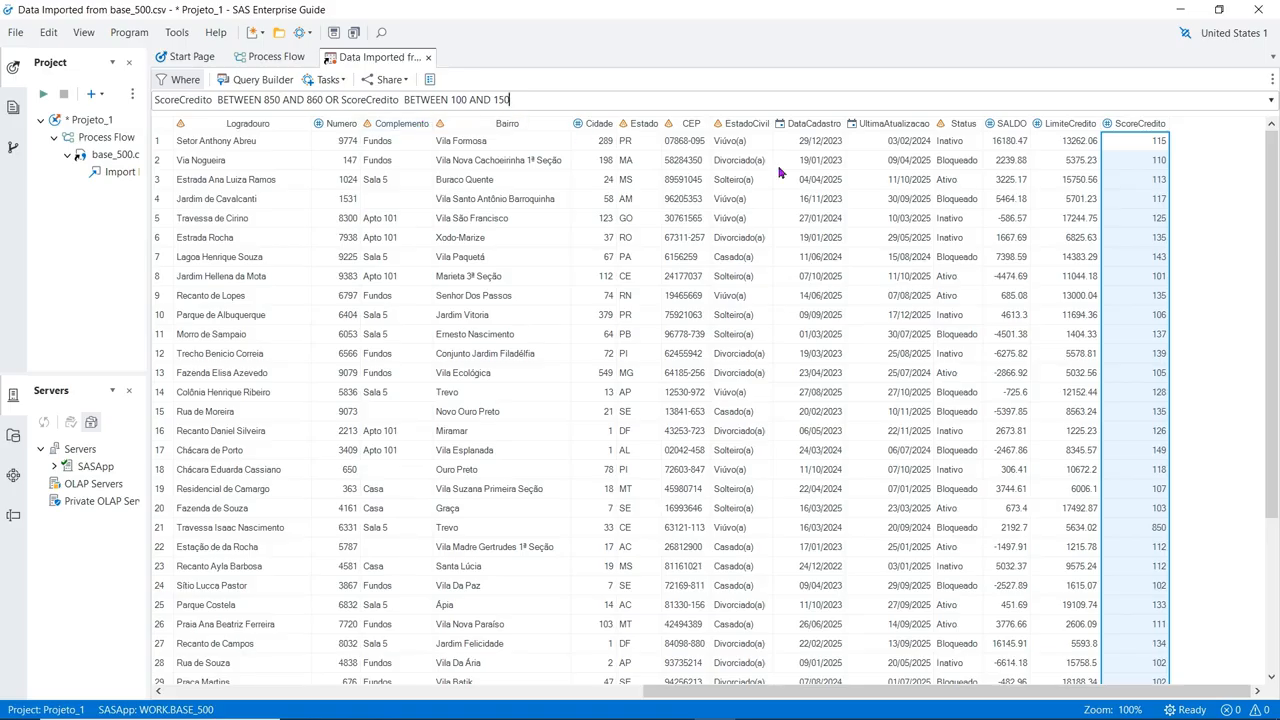
scroll(1136, 201, down, 4)
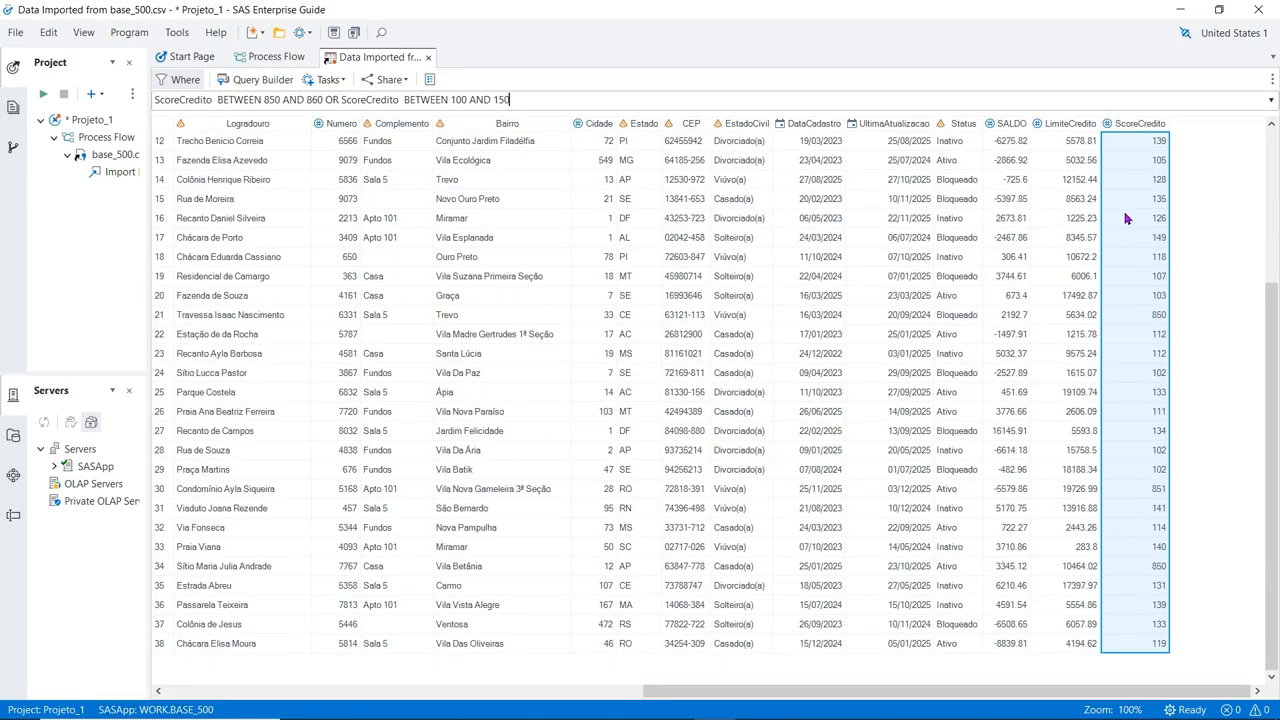
click(1137, 567)
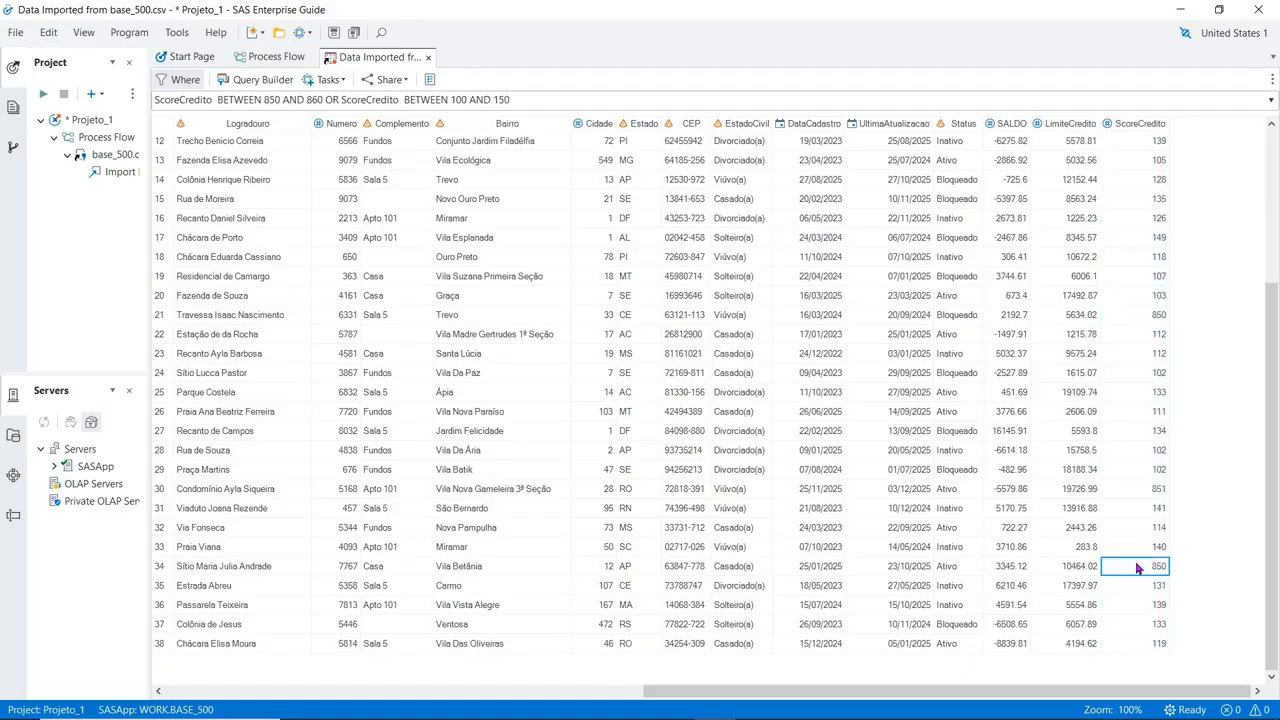
drag(1138, 586, 1145, 642)
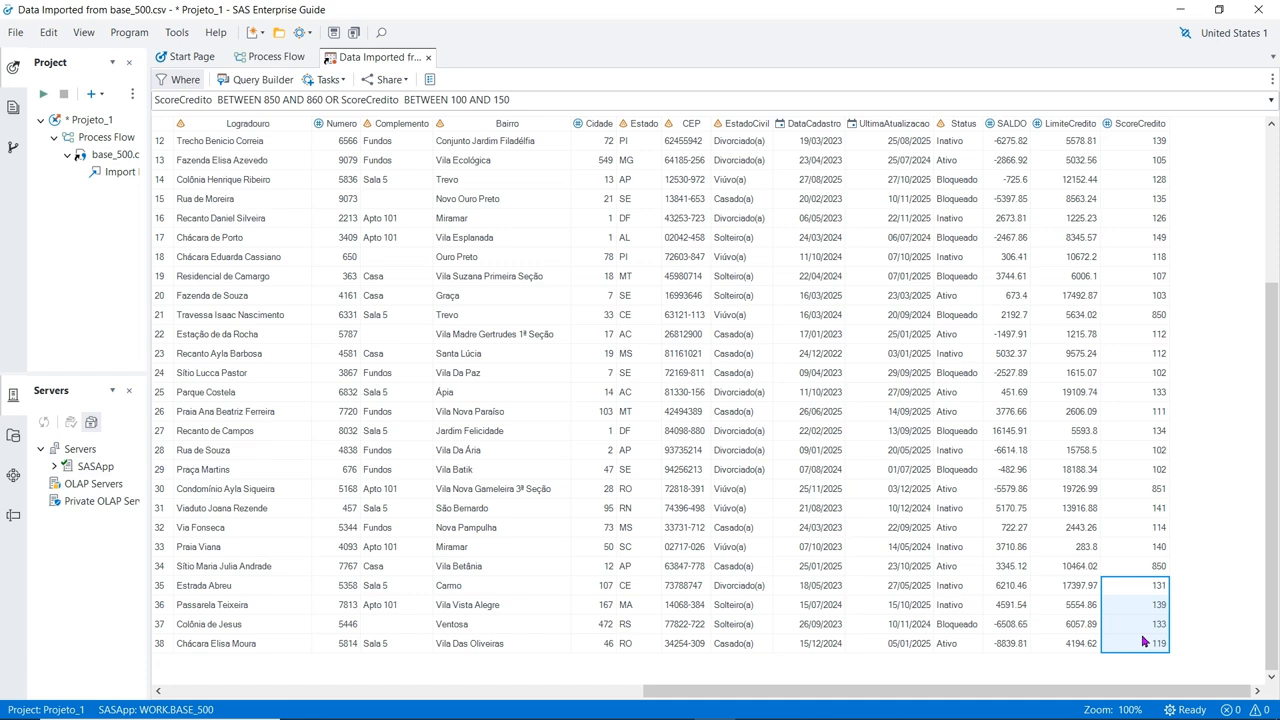
scroll(385, 468, up, 4)
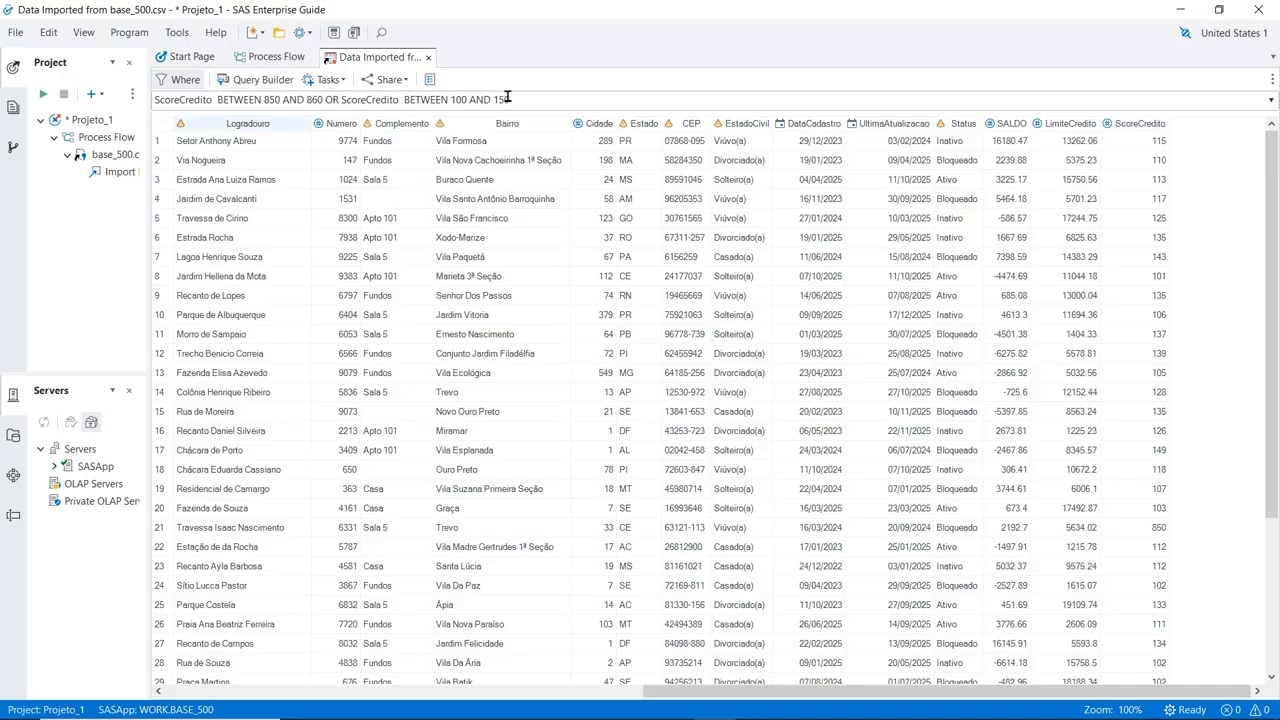
Enclose each of the two BETWEEN conditions around OR in its own parentheses.
click(156, 100)
key(Home)
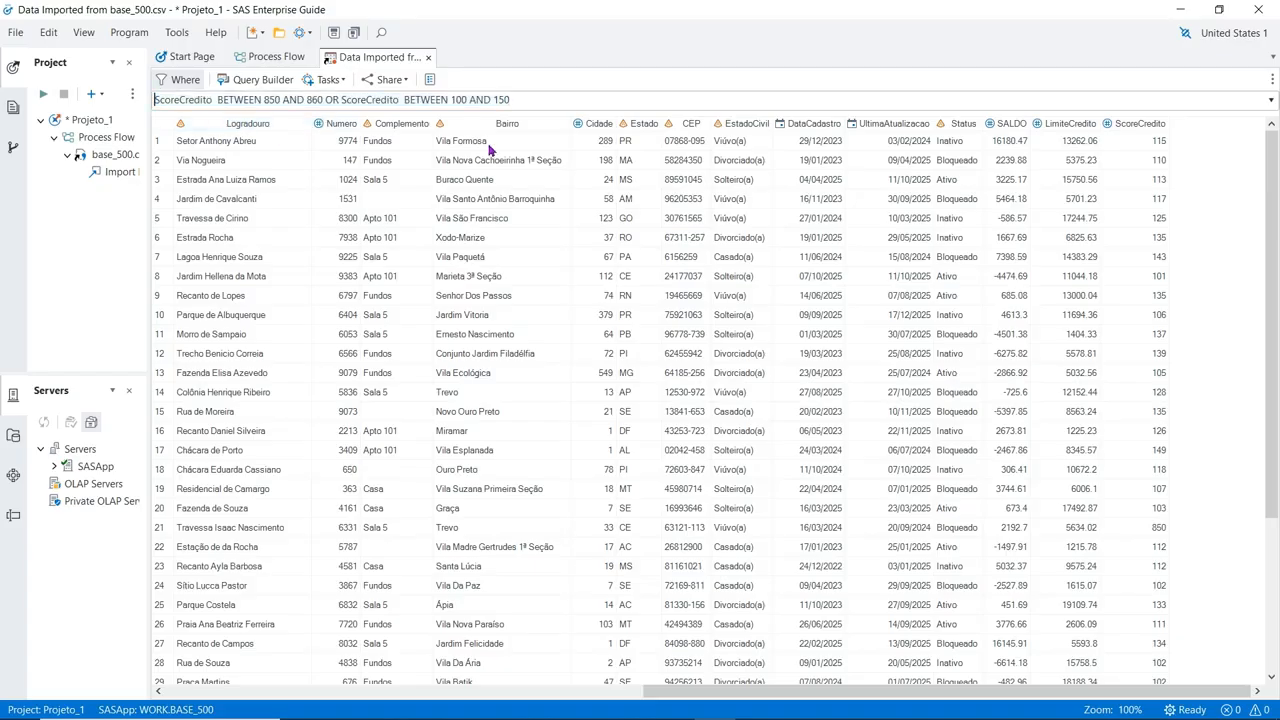
text(()
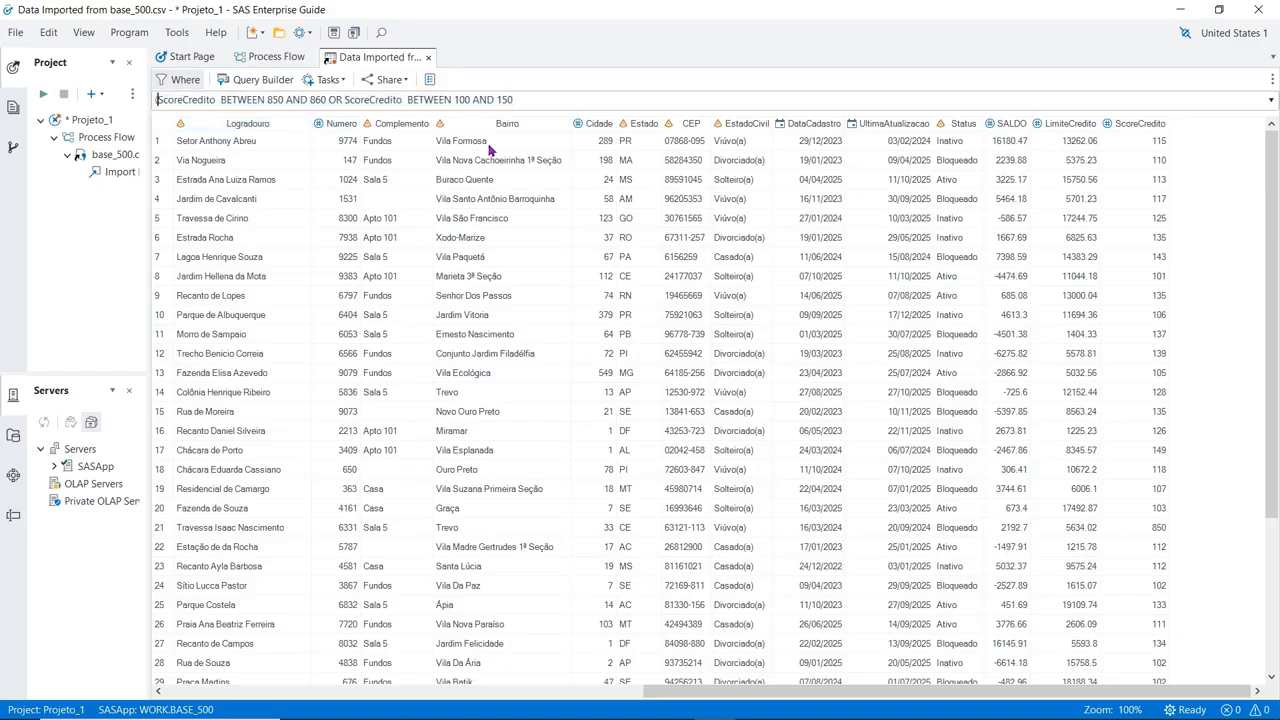
key(Right)
text())
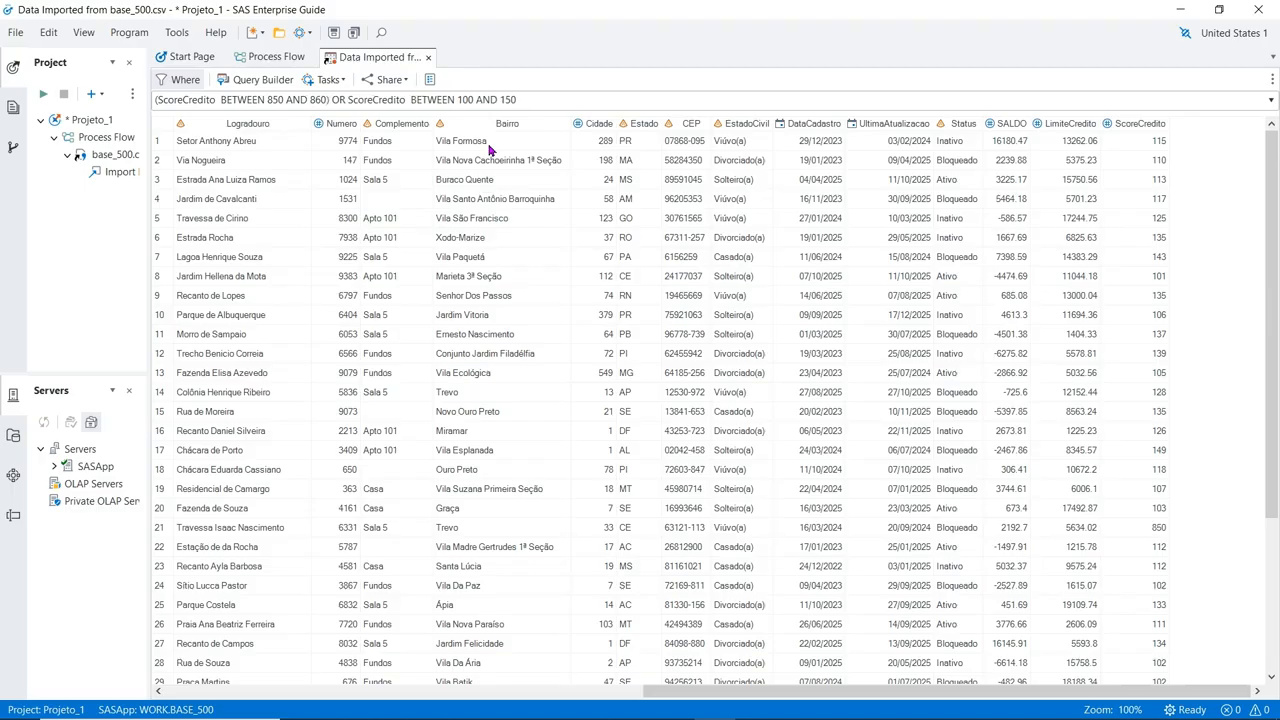
key(Right)
text(()
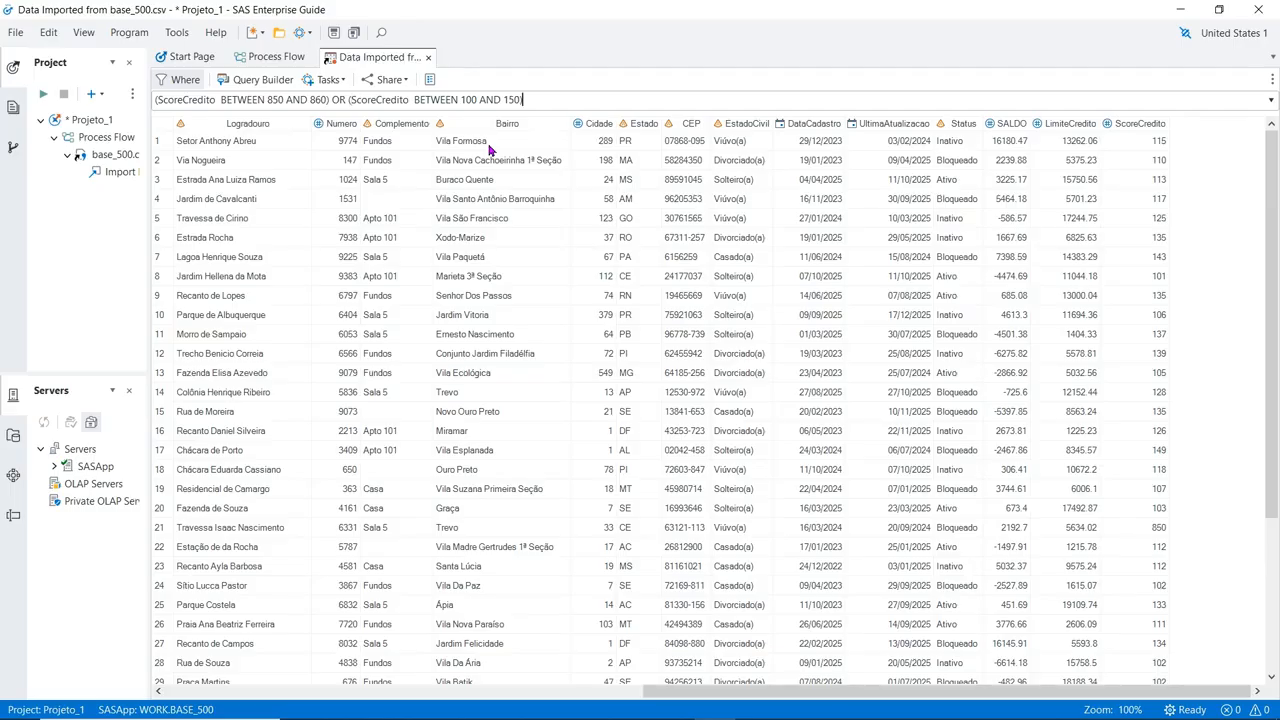
Apply the parenthesized OR filter and review the resulting rows down to the end of the table.
key(Return)
scroll(626, 301, down, 4)
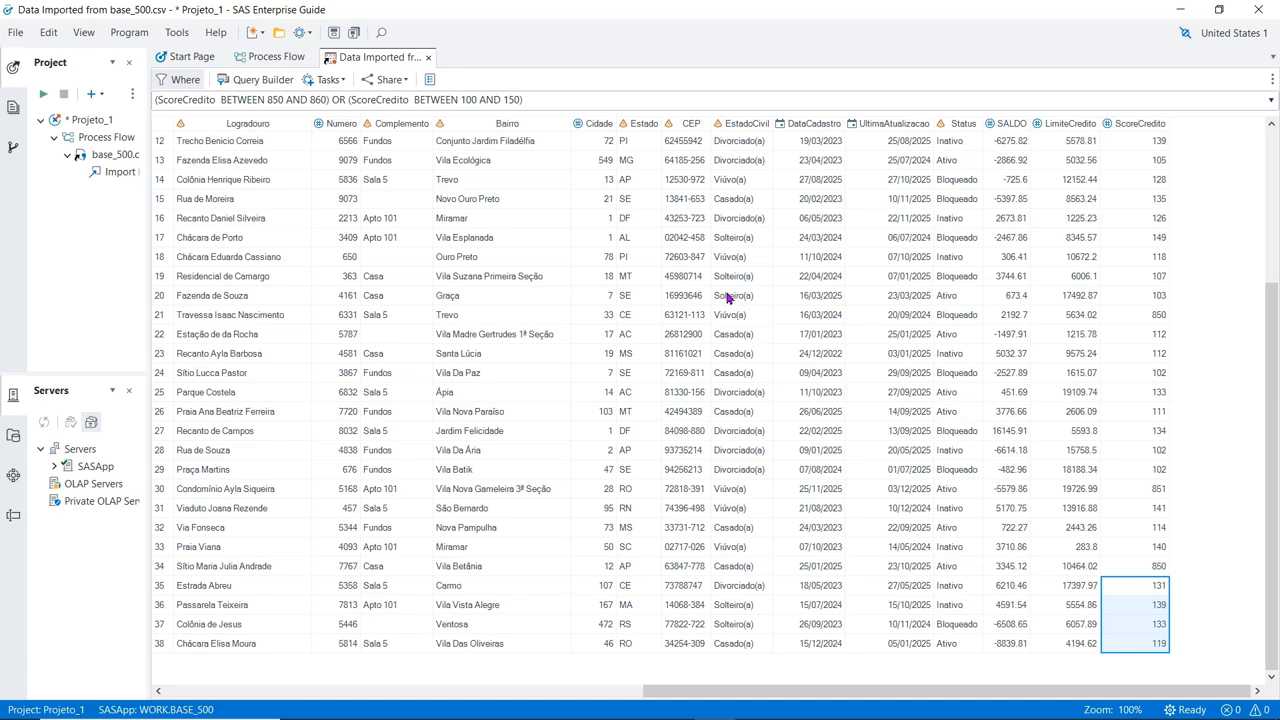
click(728, 296)
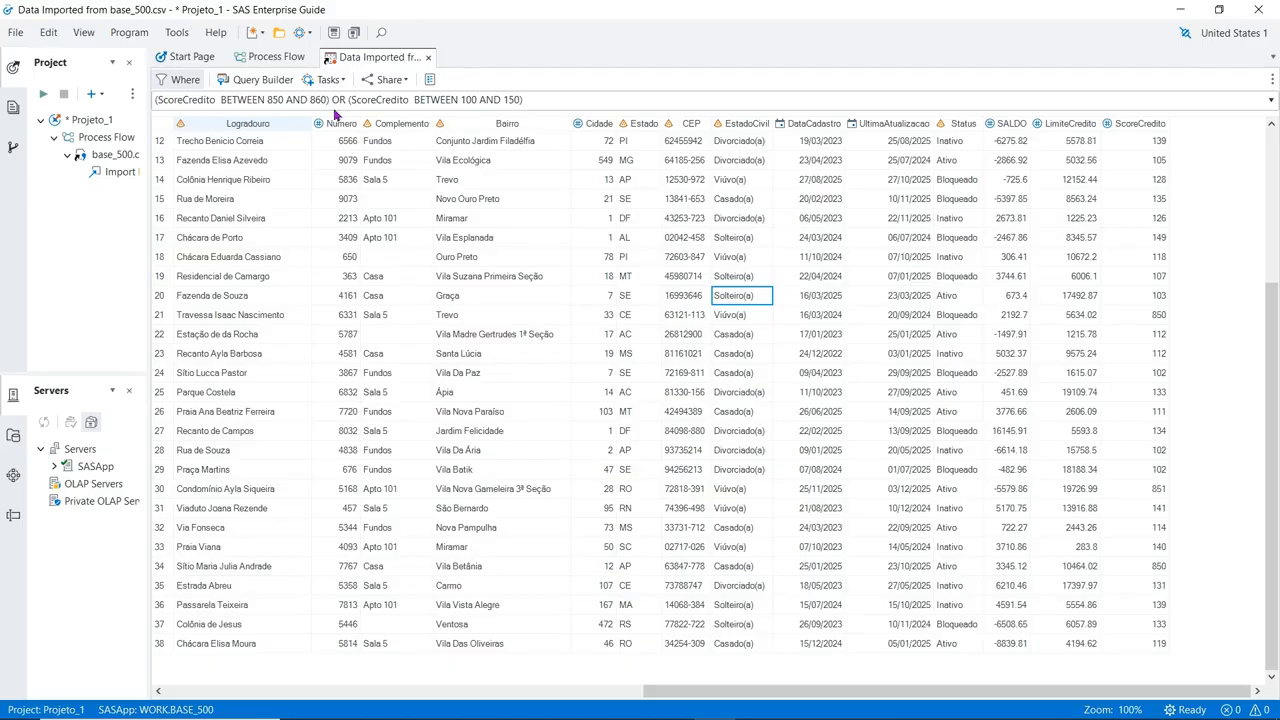
click(226, 124)
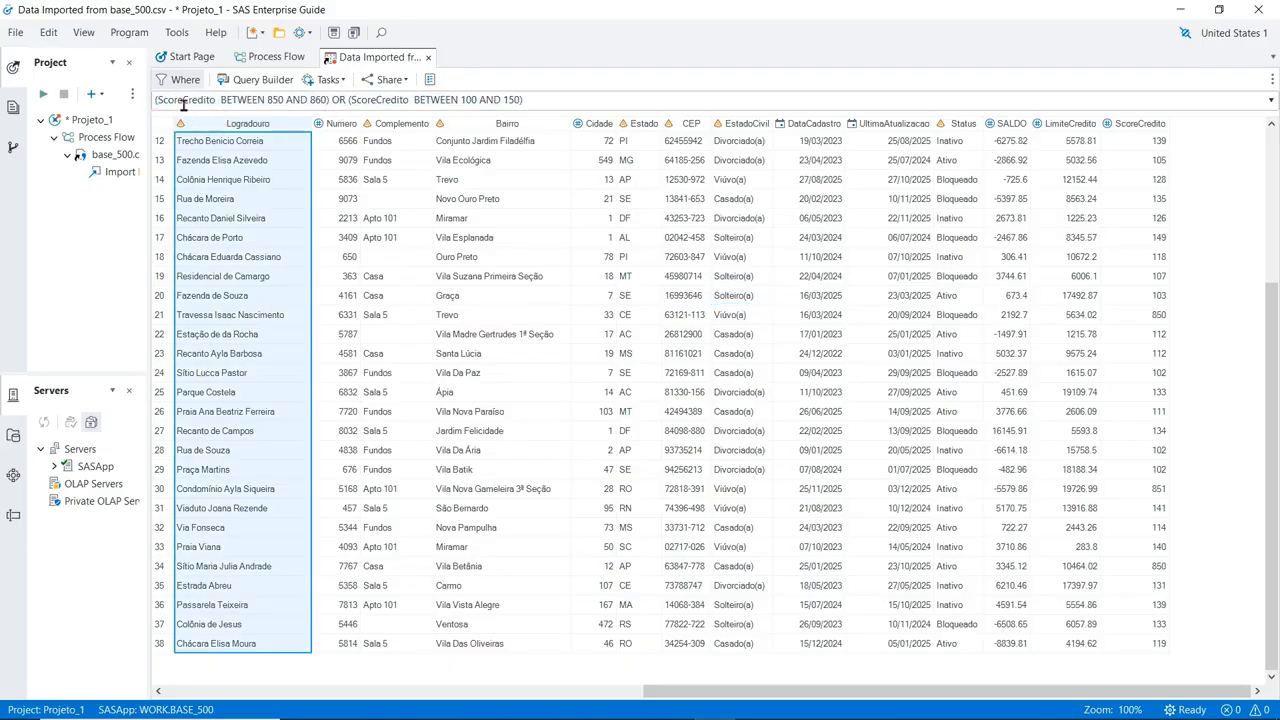
Highlight the first parenthesized ScoreCredito condition in the filter, and the second one after OR.
click(157, 102)
click(162, 100)
drag(157, 101, 330, 101)
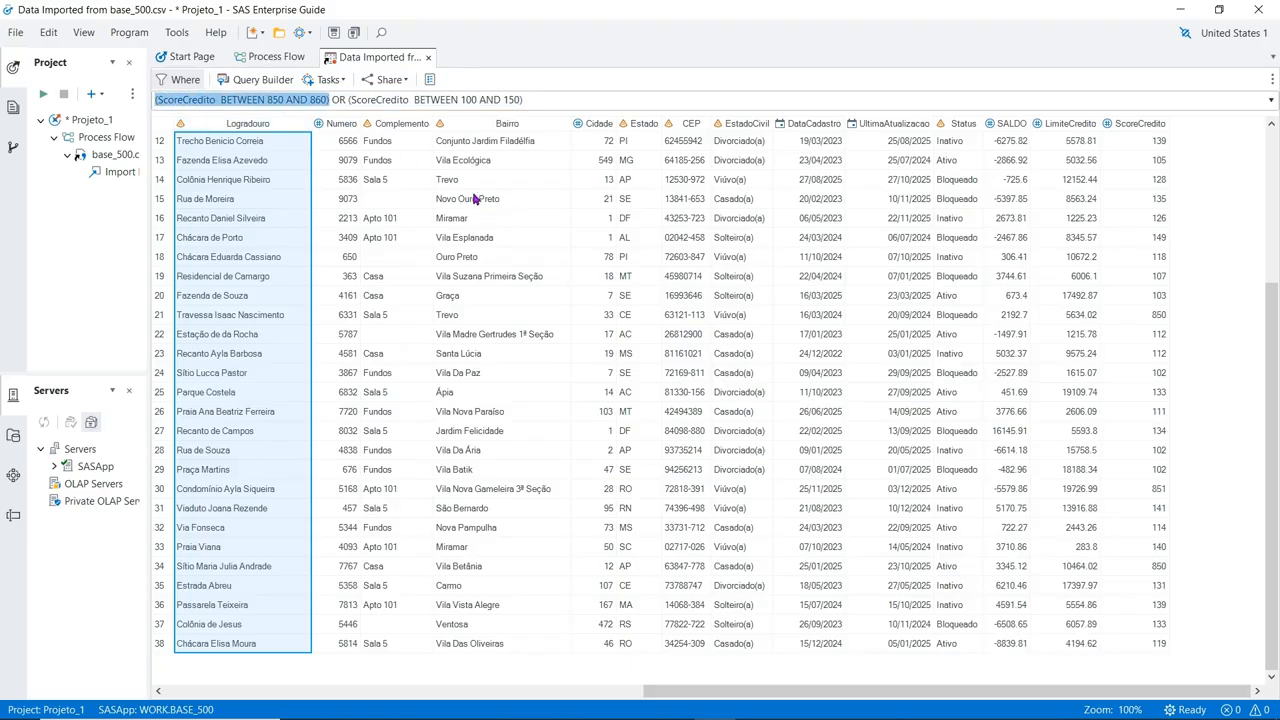
click(348, 101)
drag(348, 101, 547, 104)
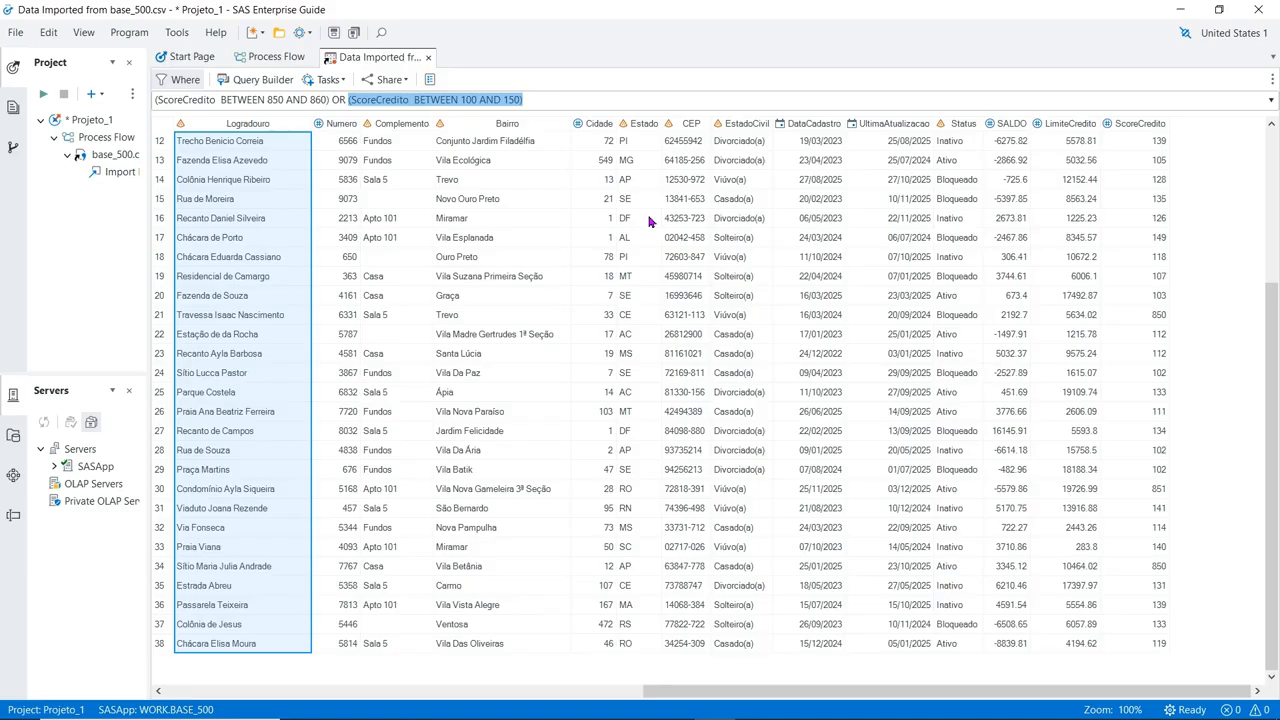
Replace the whole filter expression with ESTADO BETWEEN "PR" AND "RS" and apply it.
key(BackSpace)
key(BackSpace)
key(BackSpace)
key(BackSpace)
key(BackSpace)
key(BackSpace)
key(BackSpace)
key(BackSpace)
key(BackSpace)
key(BackSpace)
key(BackSpace)
key(BackSpace)
key(BackSpace)
key(BackSpace)
key(BackSpace)
key(BackSpace)
key(BackSpace)
key(BackSpace)
key(BackSpace)
key(BackSpace)
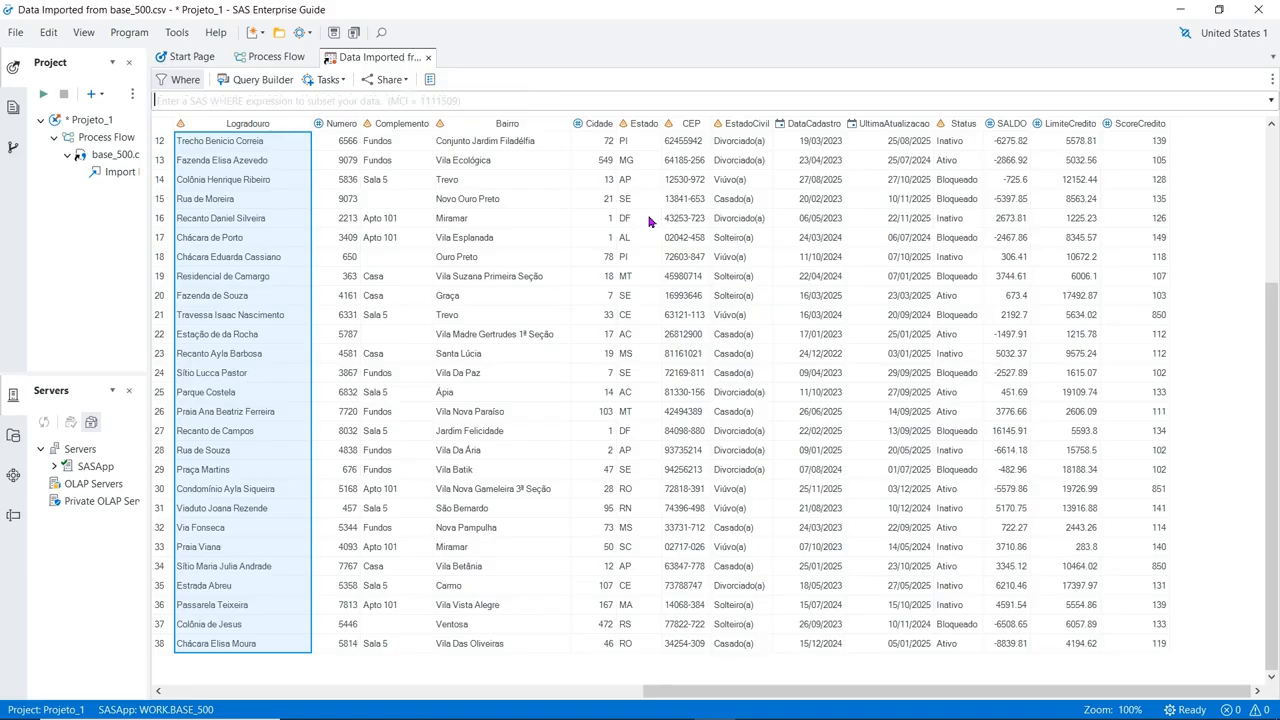
text(ESTADO BETWEEN)
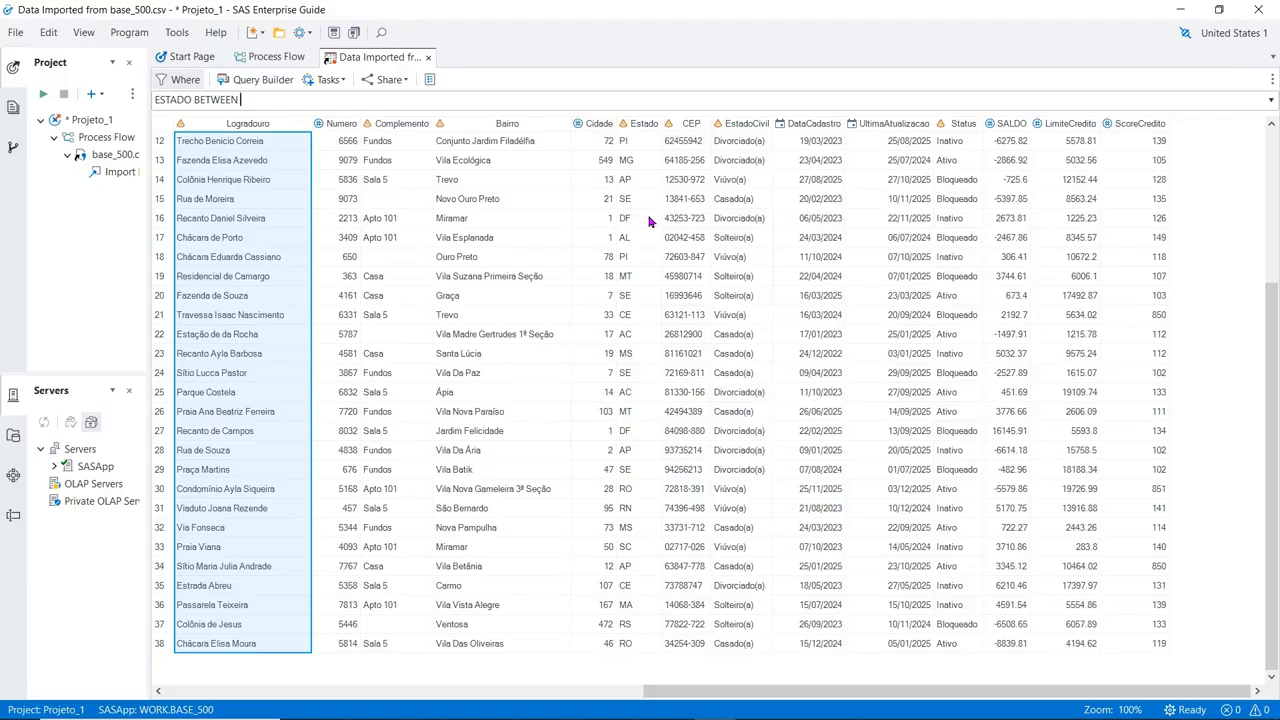
text("PR" AND "RS")
key(Return)
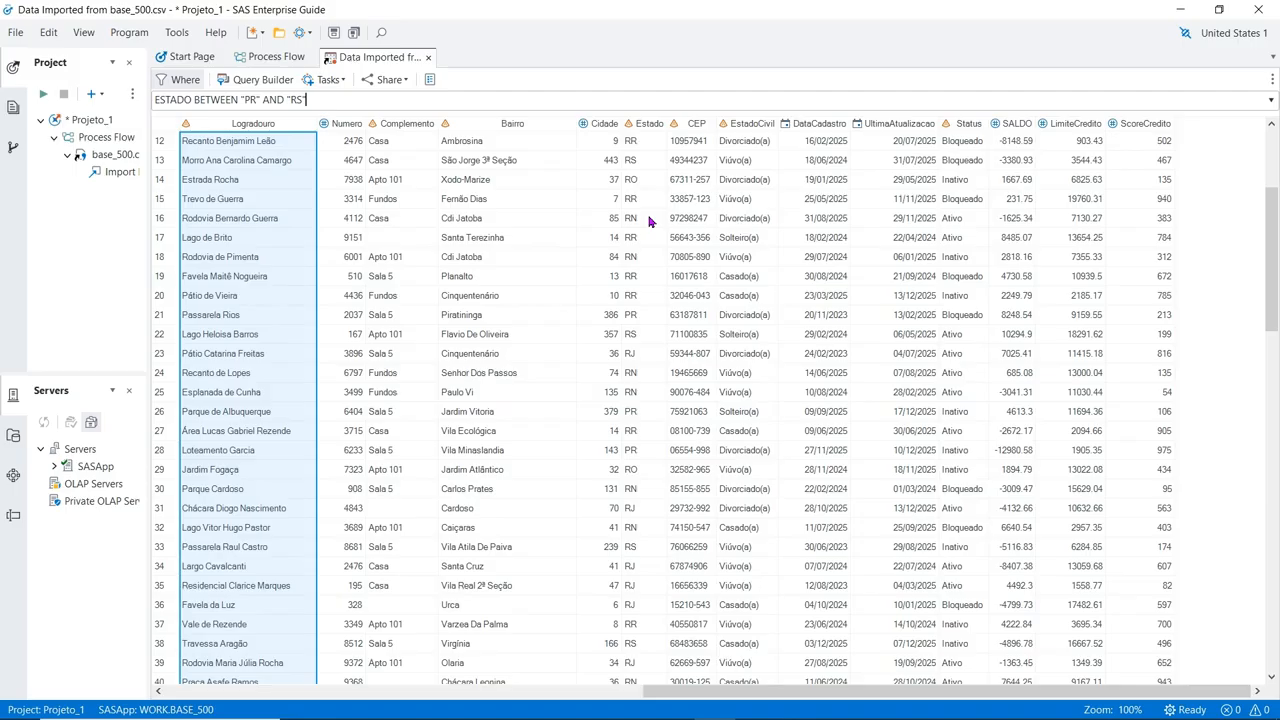
Examine the Estado column of the filtered table, comparing the PR and RS entries in rows 21 and 22 with the range limits.
click(652, 127)
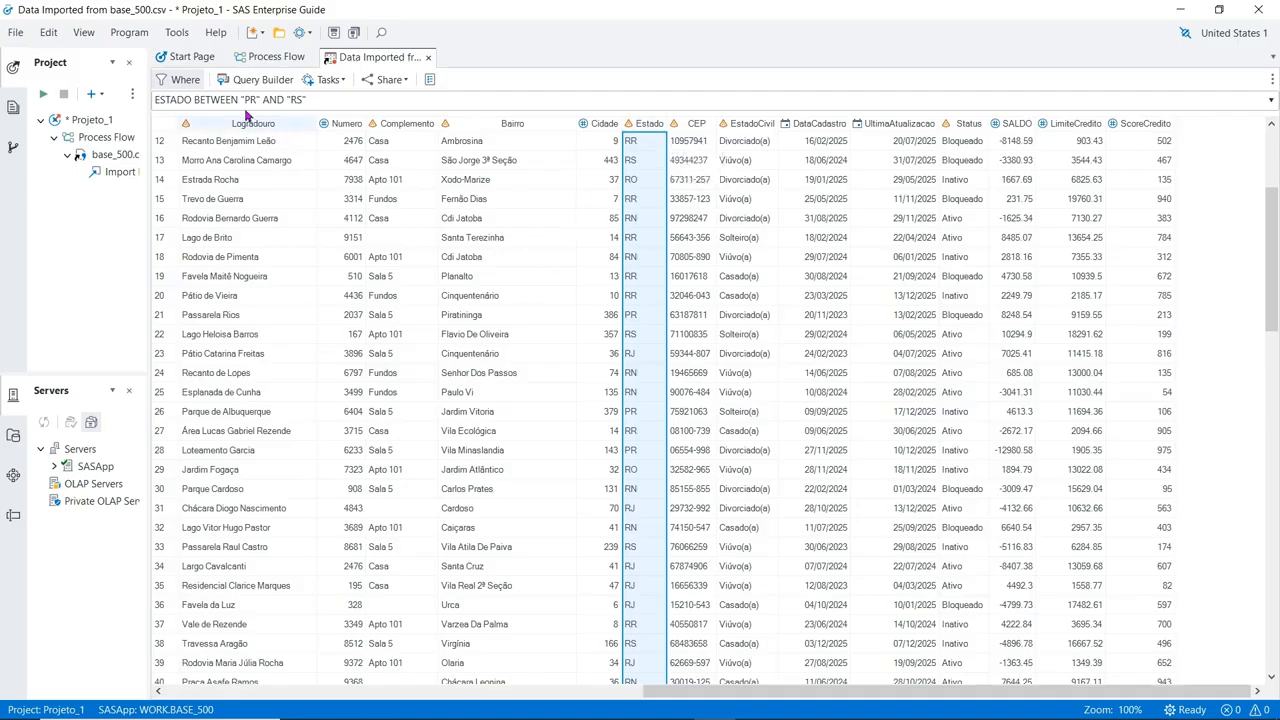
click(646, 316)
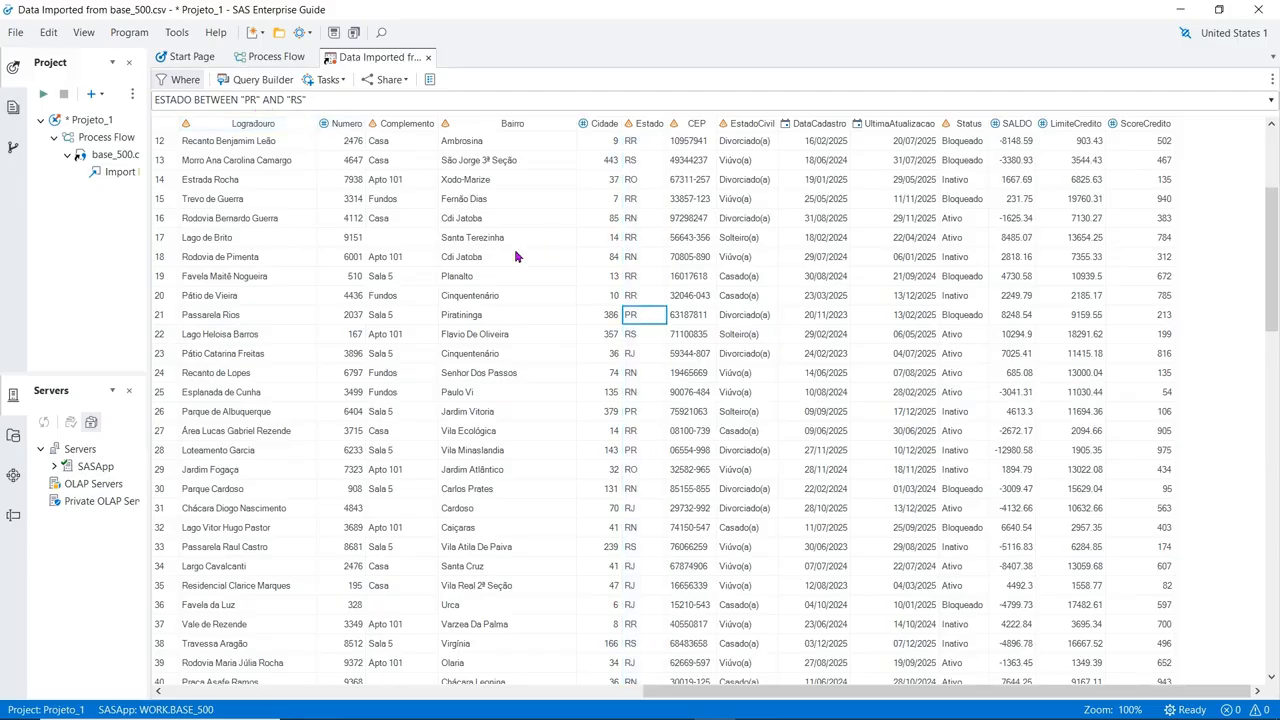
click(642, 338)
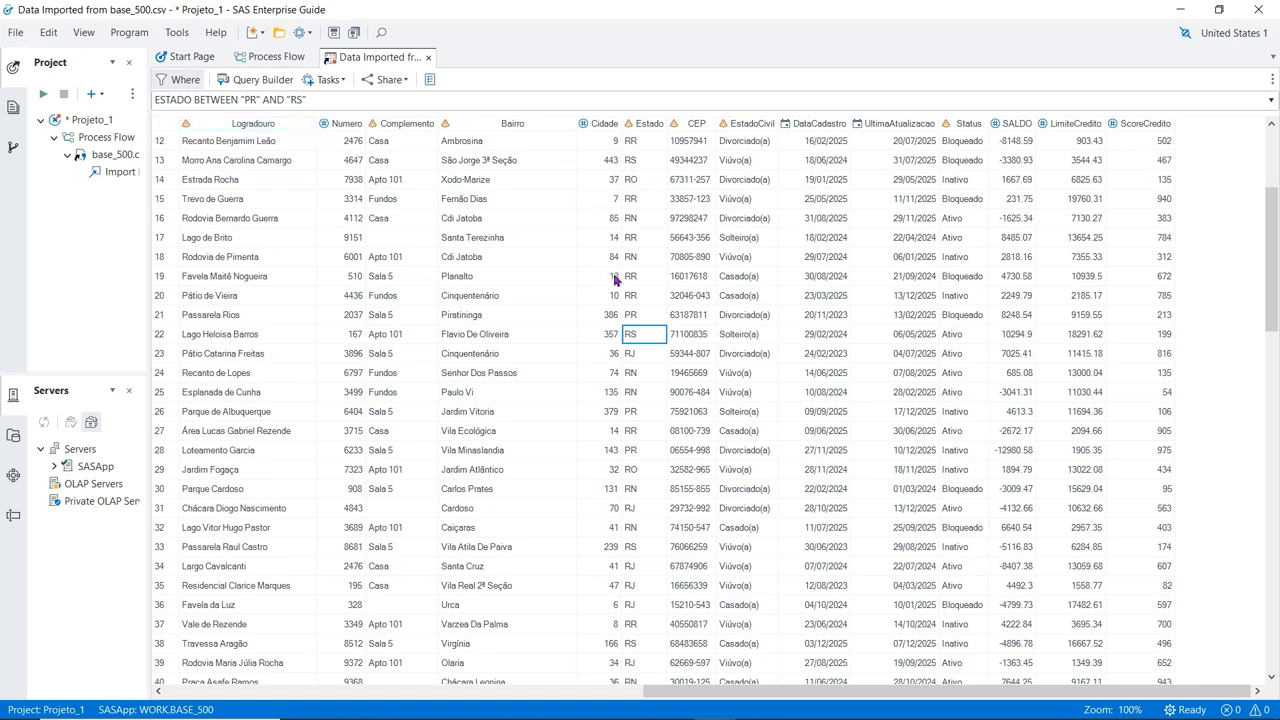
scroll(469, 339, right, 3)
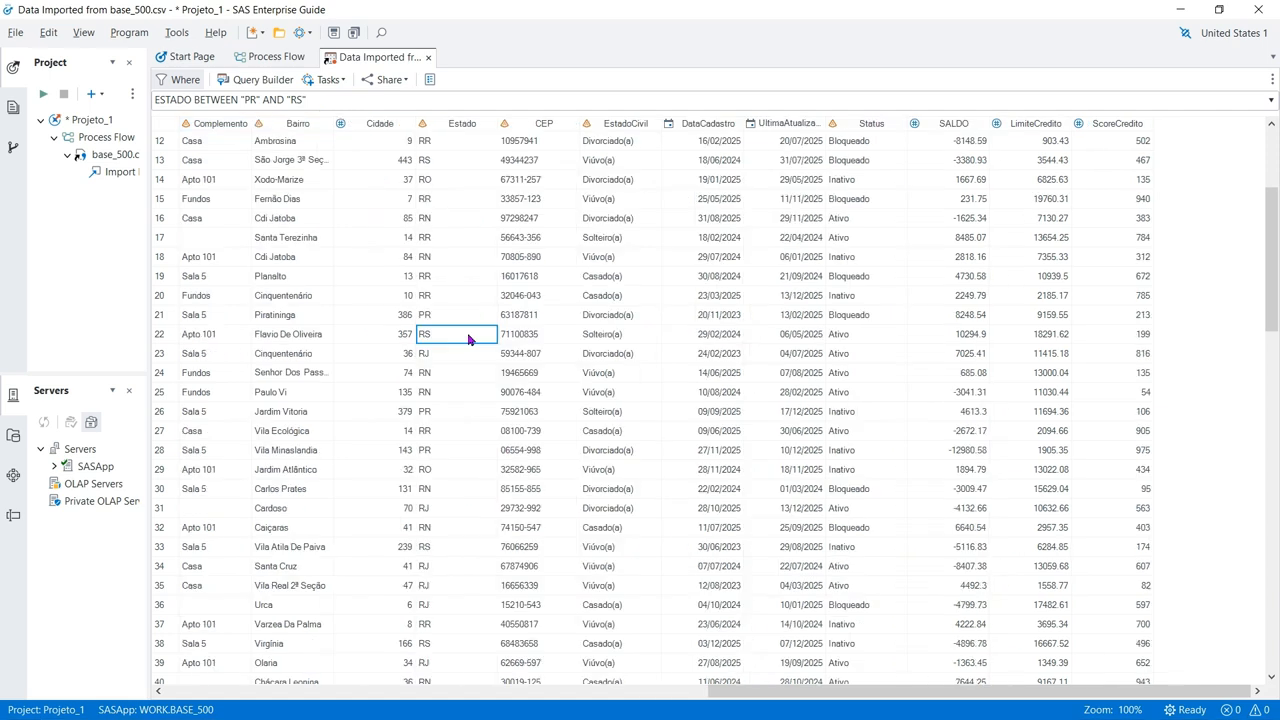